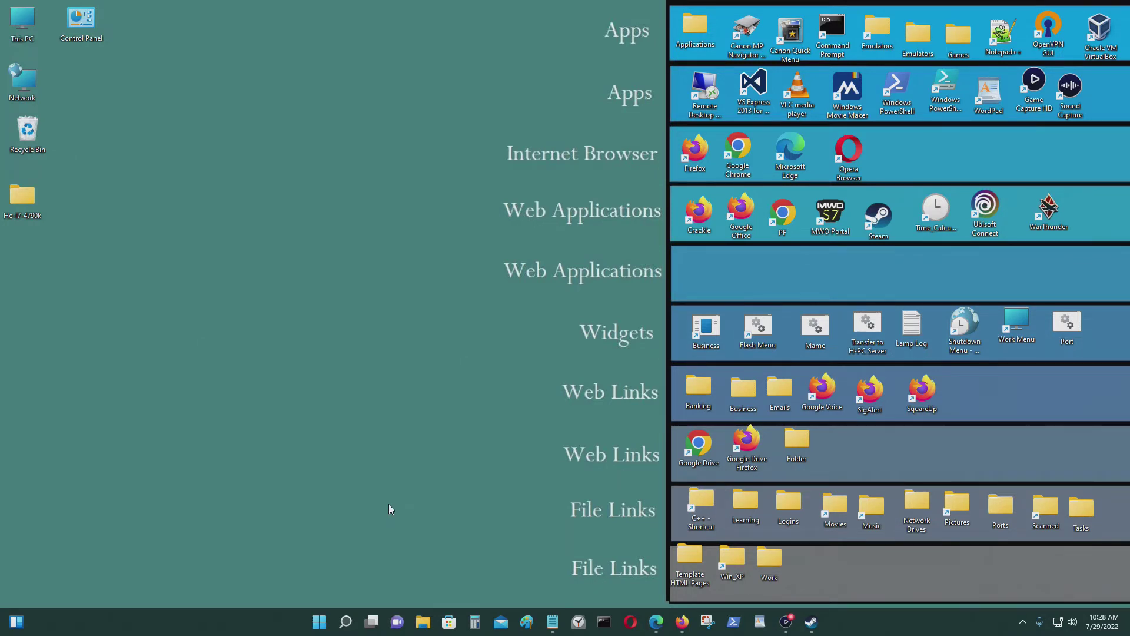
# - Launch Resident Evil: Operation Raccoon City from the Steam library and approve the Steam Client Service prompt
pyautogui.click(811, 621)
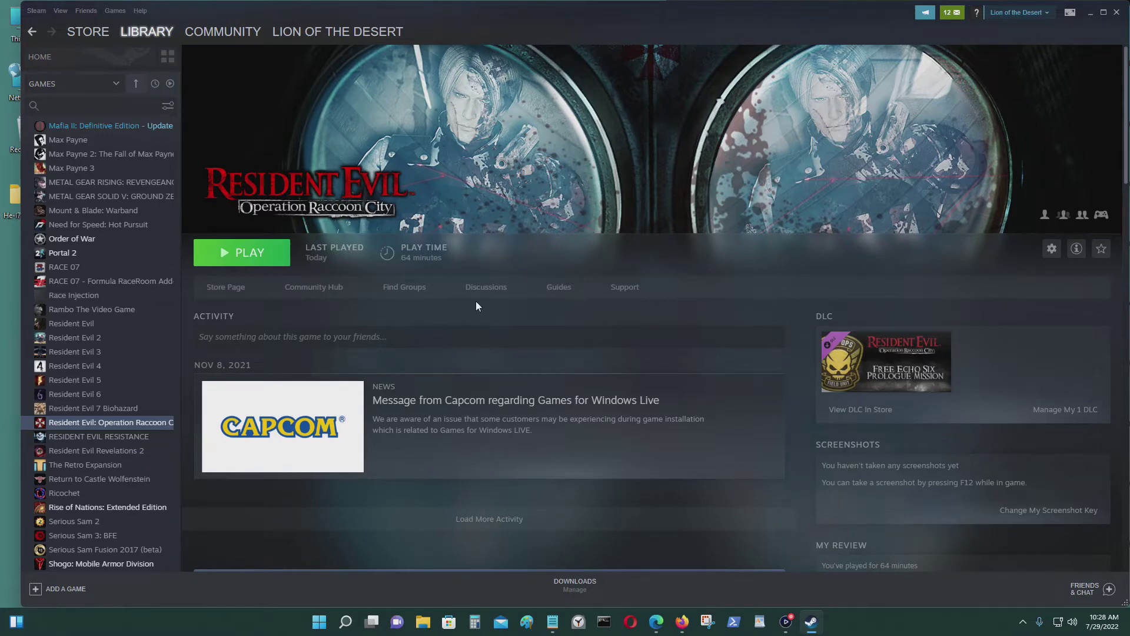
pyautogui.click(249, 252)
pyautogui.click(521, 406)
# - Minimize Steam and open Control Panel from Windows search
pyautogui.click(1089, 13)
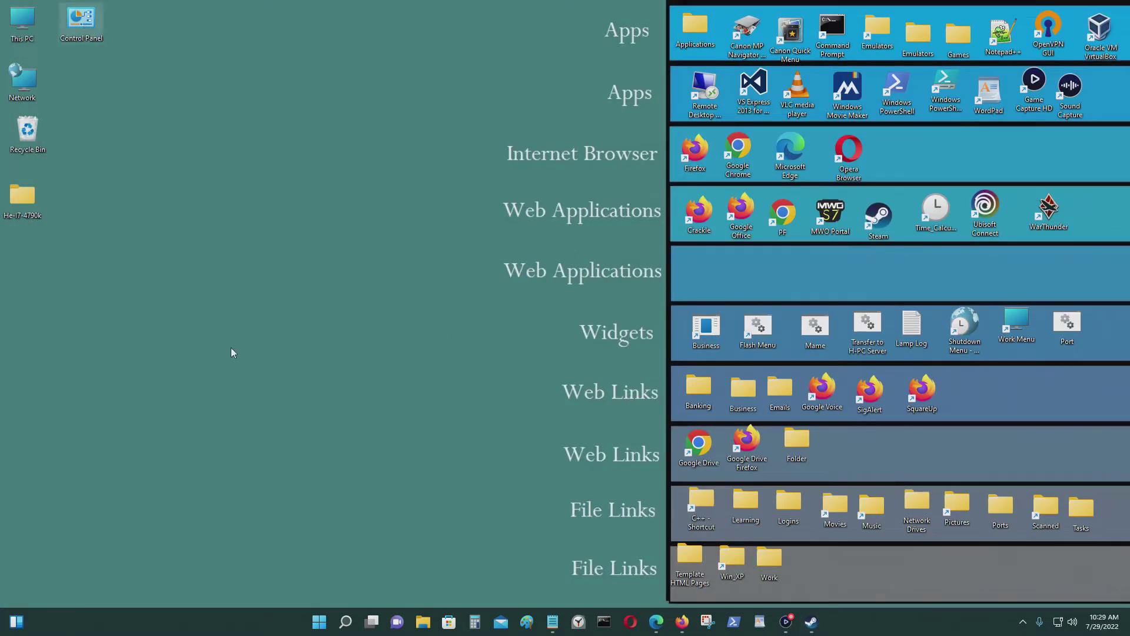
pyautogui.click(345, 621)
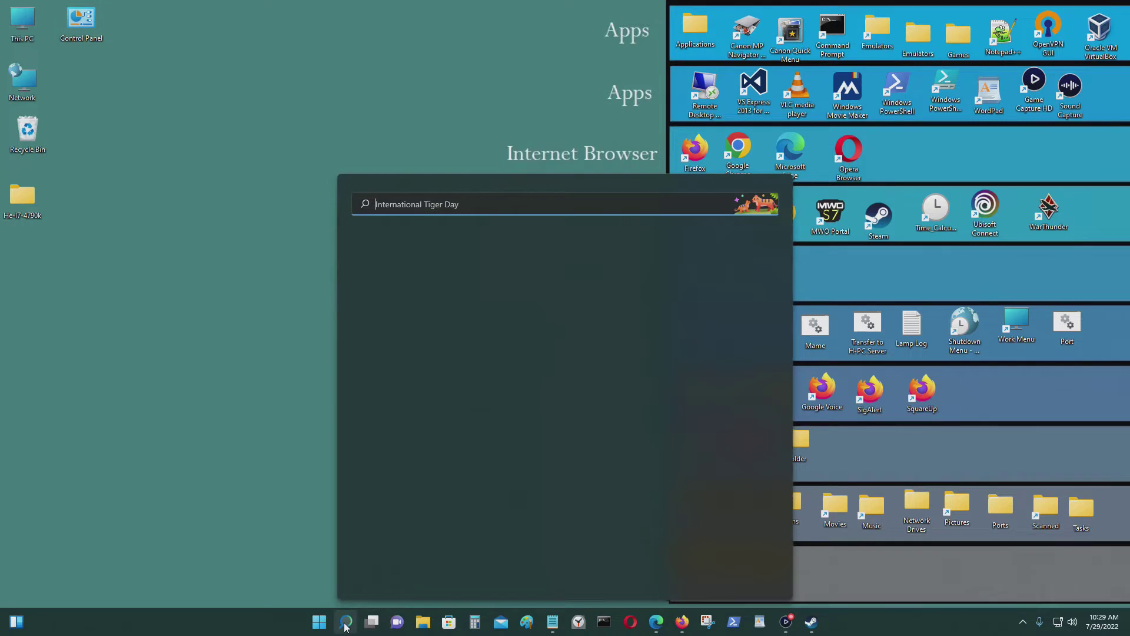
pyautogui.write('control panel')
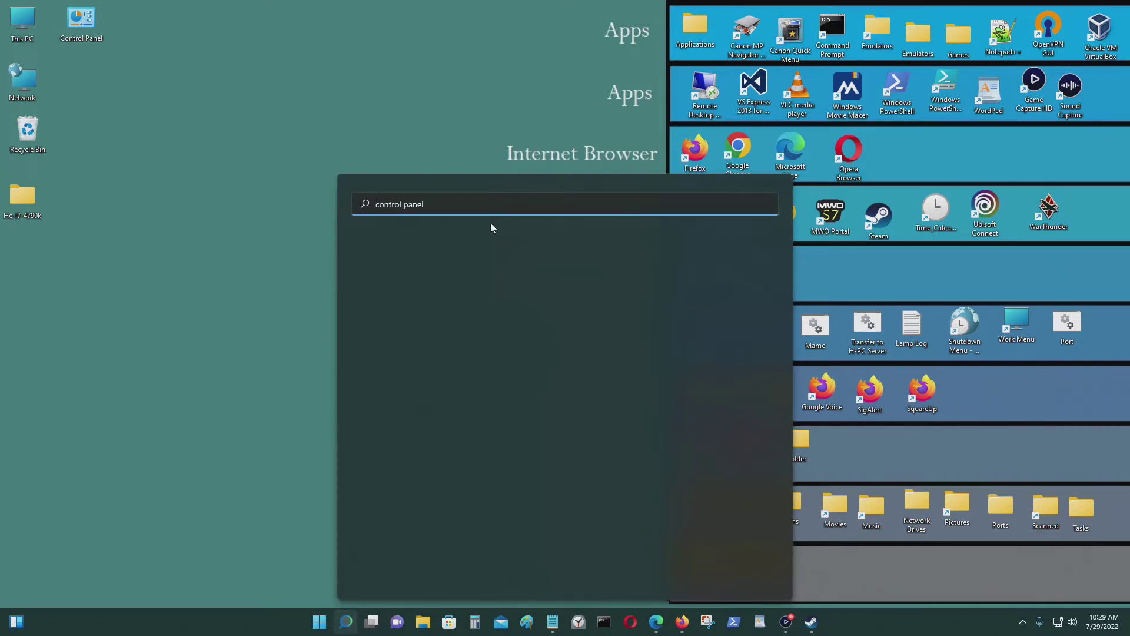
pyautogui.press('Return')
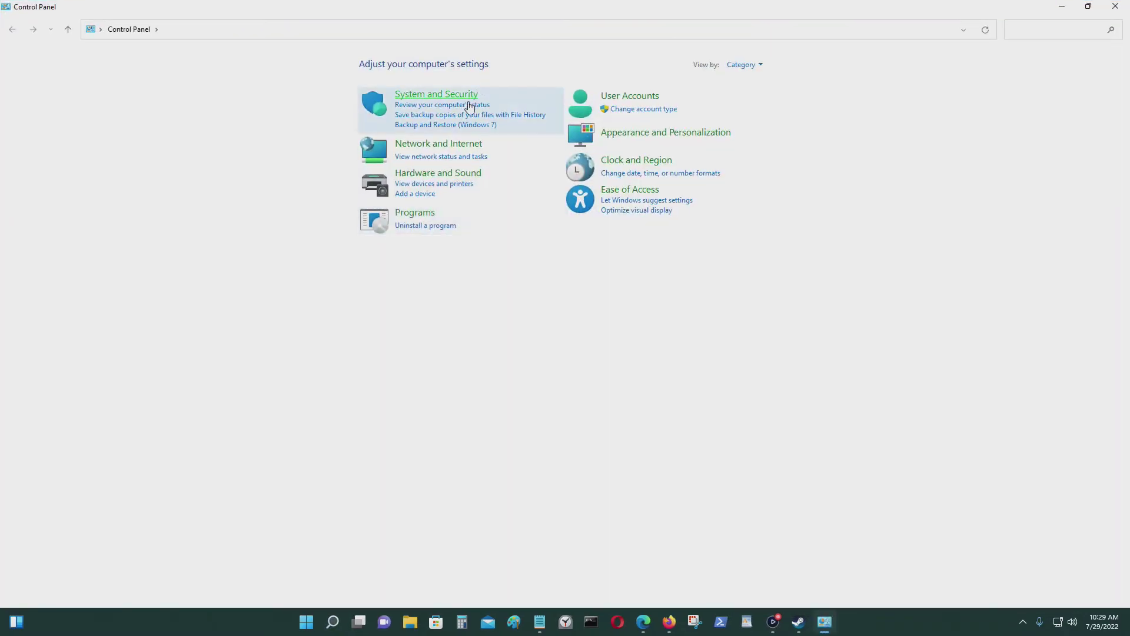
# - Go to Programs > Programs and Features and browse the installed programs list
pyautogui.click(423, 213)
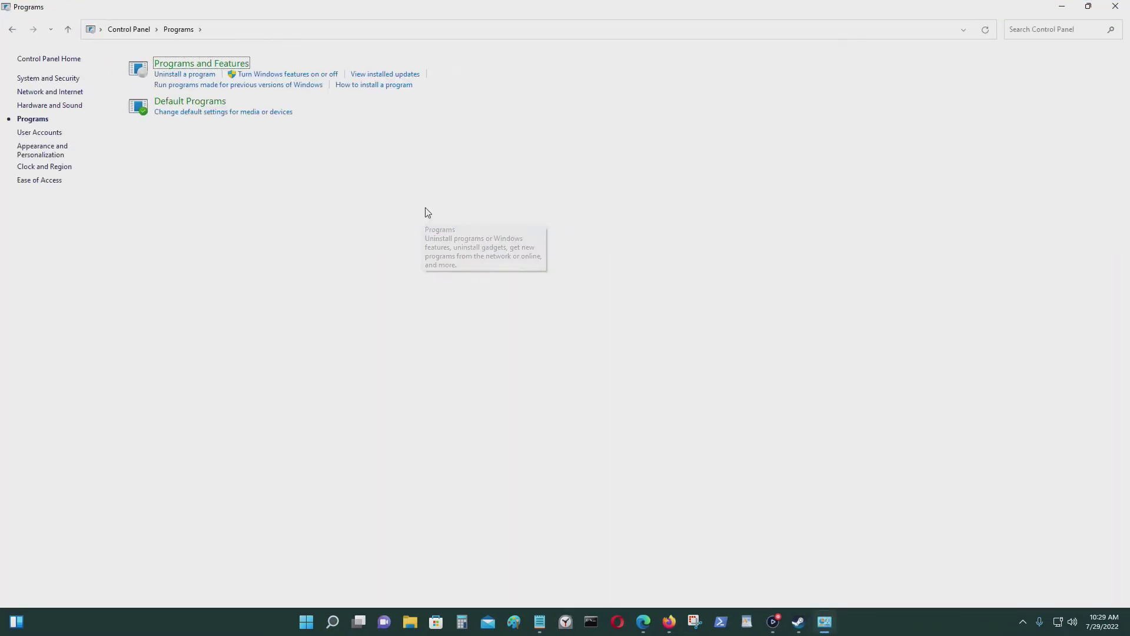
pyautogui.click(215, 64)
pyautogui.scroll(-20, 870, 315)
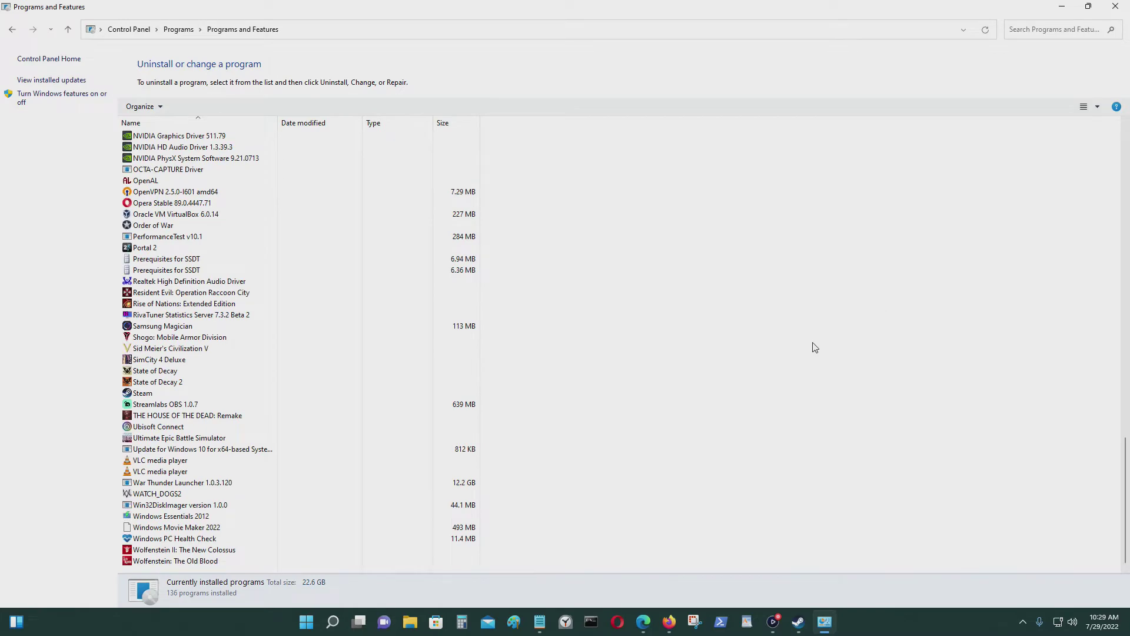
pyautogui.scroll(13, 601, 456)
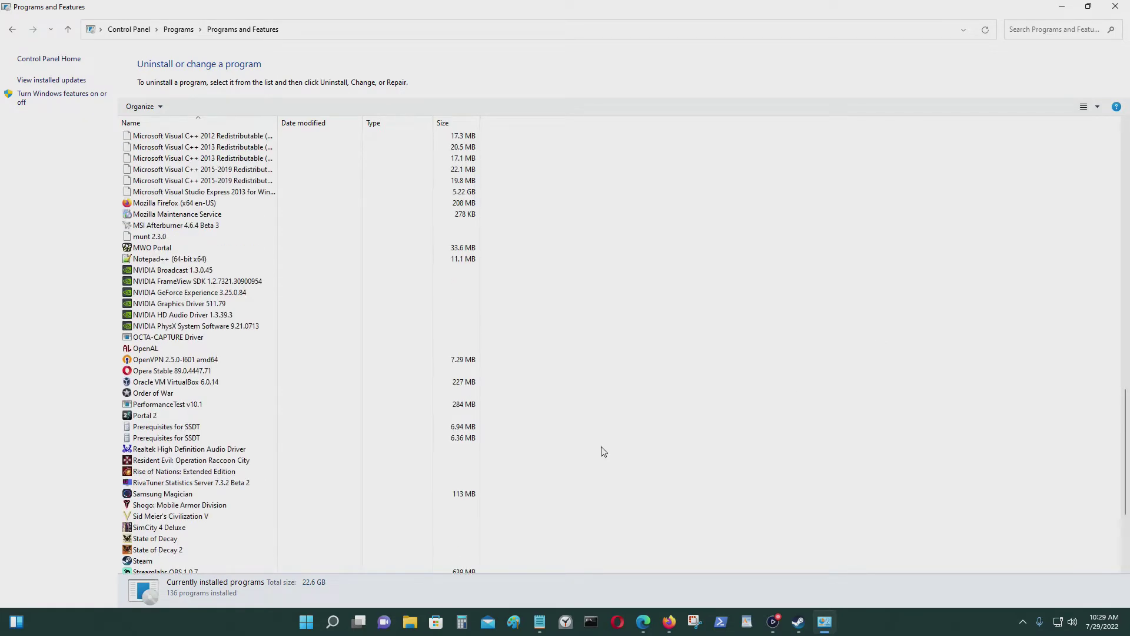
pyautogui.scroll(6, 588, 452)
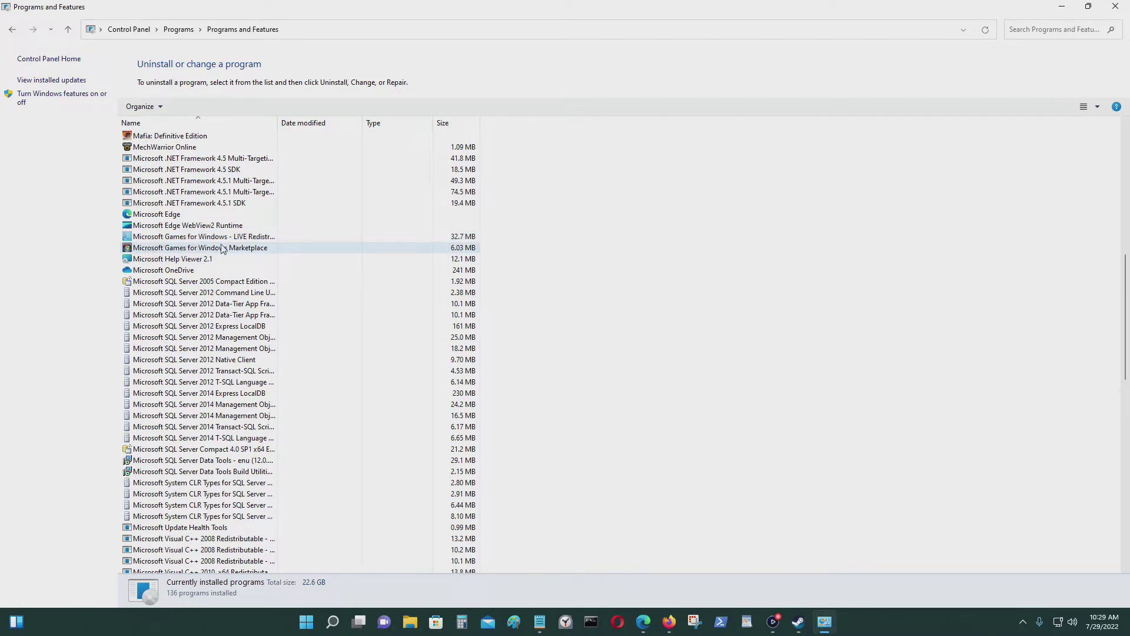
pyautogui.scroll(4, 362, 289)
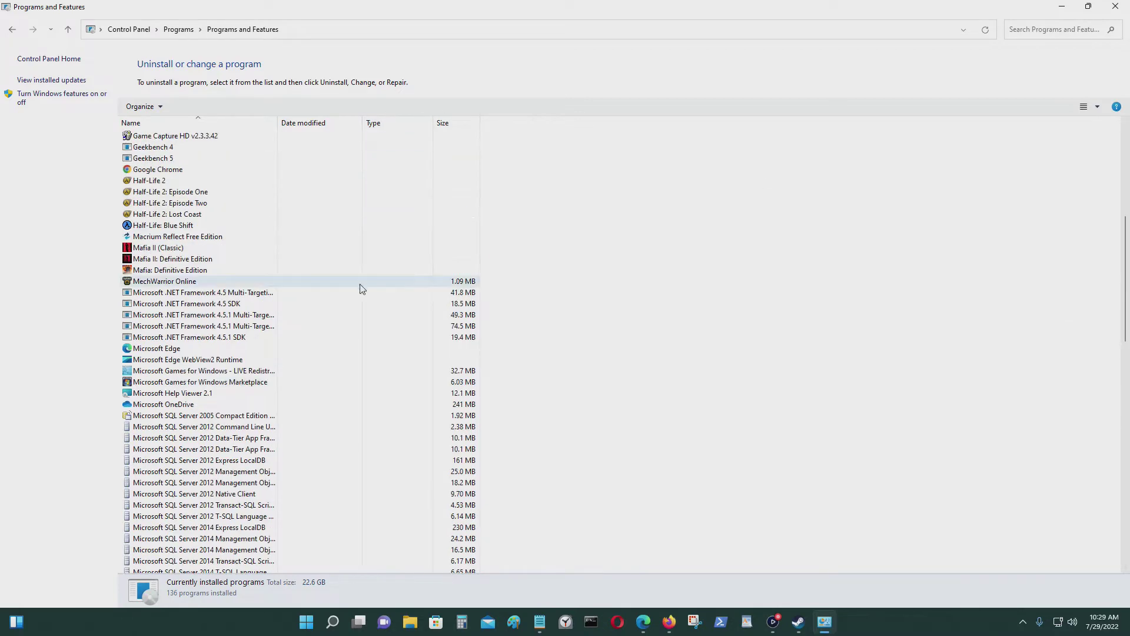
# - Restore, move and widen the Programs and Features window, then scroll to the Games for Windows entries
pyautogui.click(1088, 7)
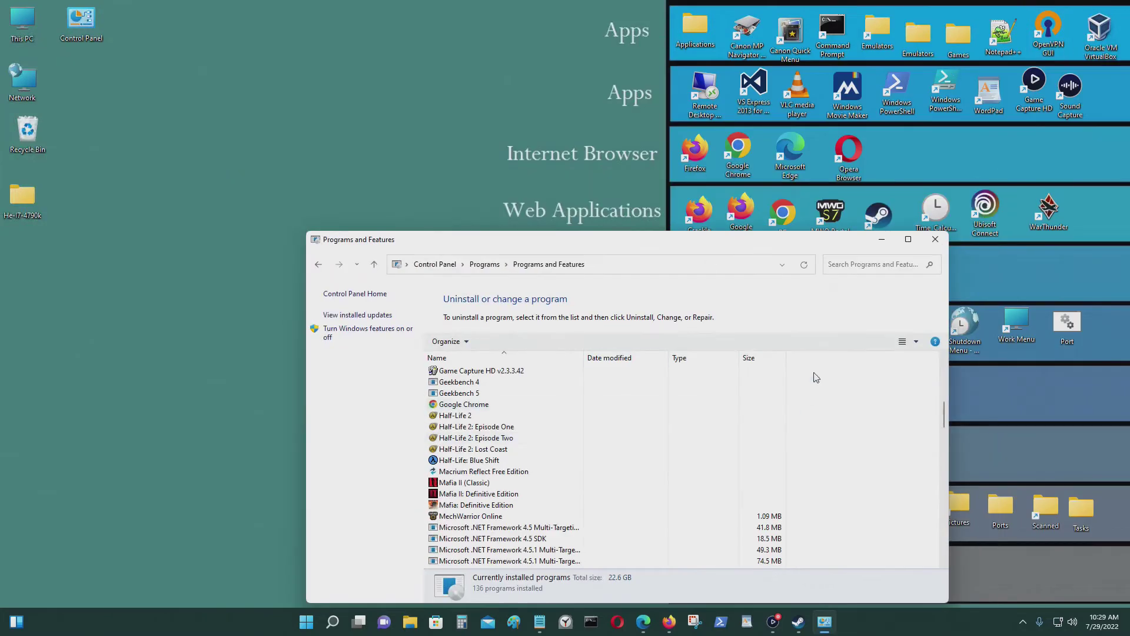
pyautogui.moveTo(769, 246); pyautogui.dragTo(627, 147)
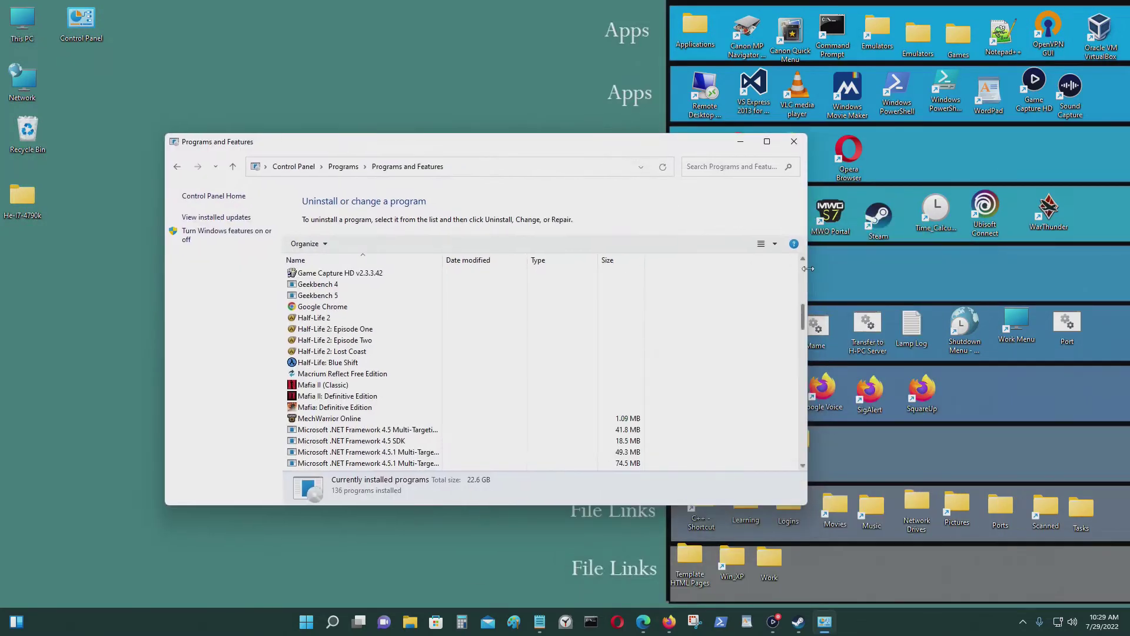
pyautogui.moveTo(809, 268); pyautogui.dragTo(1107, 272)
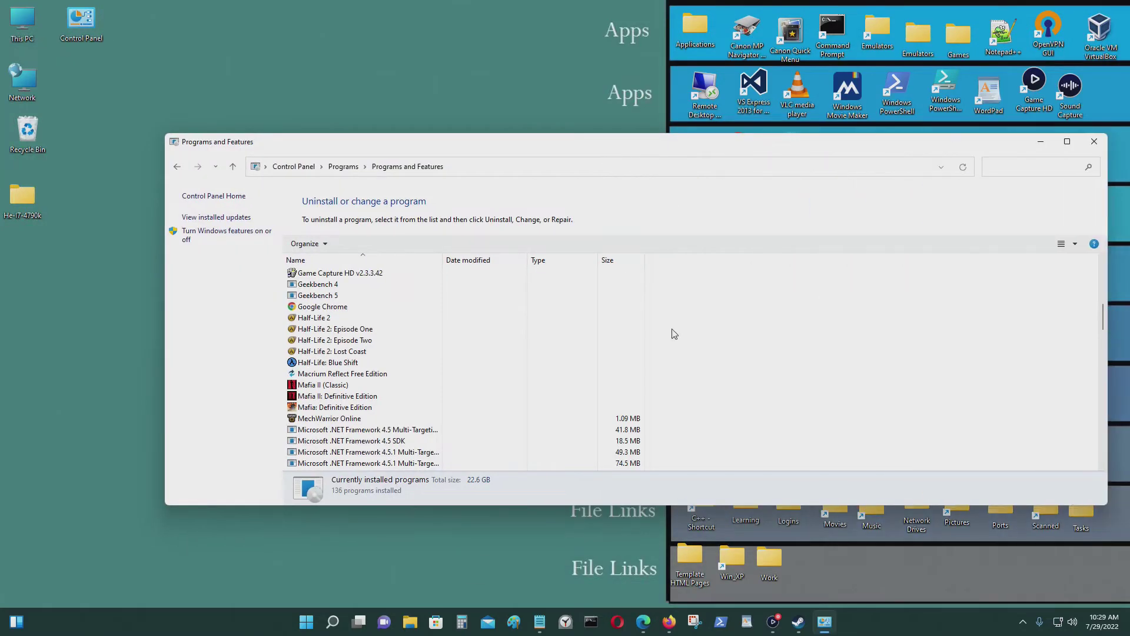
pyautogui.click(643, 351)
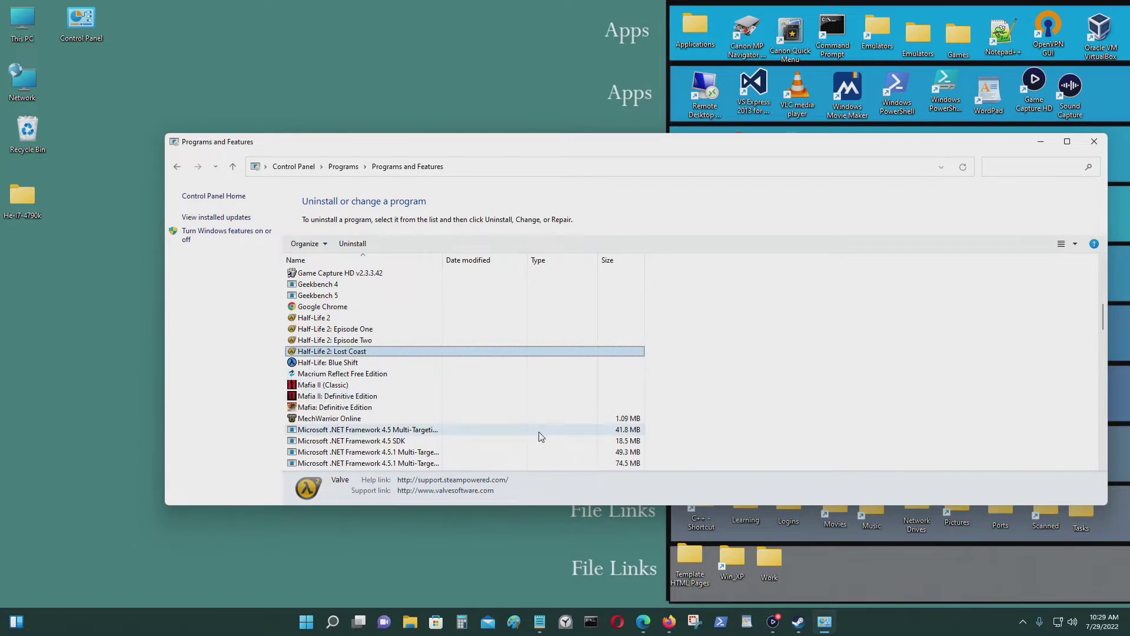
pyautogui.scroll(-3, 537, 434)
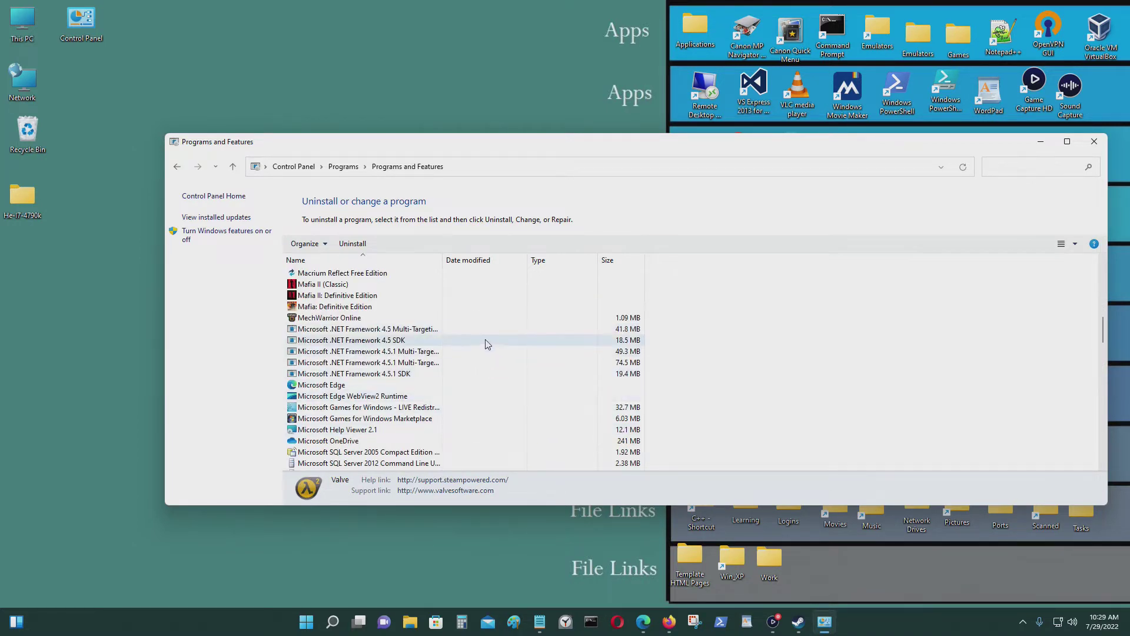
pyautogui.scroll(2, 480, 377)
pyautogui.scroll(-3, 447, 394)
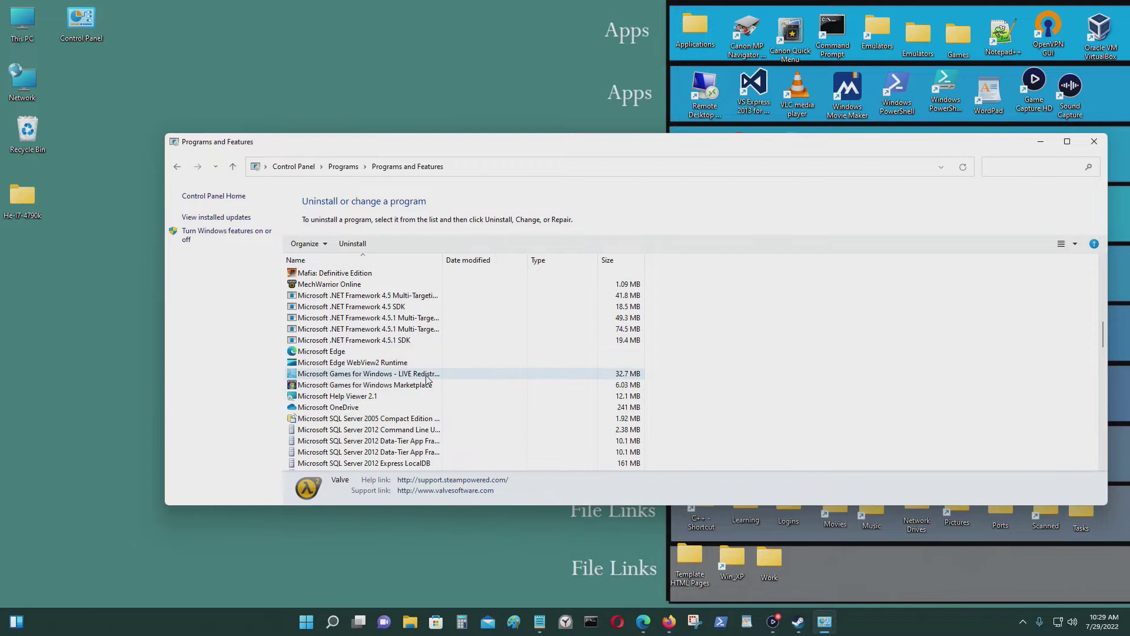
# - Uninstall Microsoft Games for Windows - LIVE Redistributable, confirming and approving the prompts
pyautogui.click(426, 374)
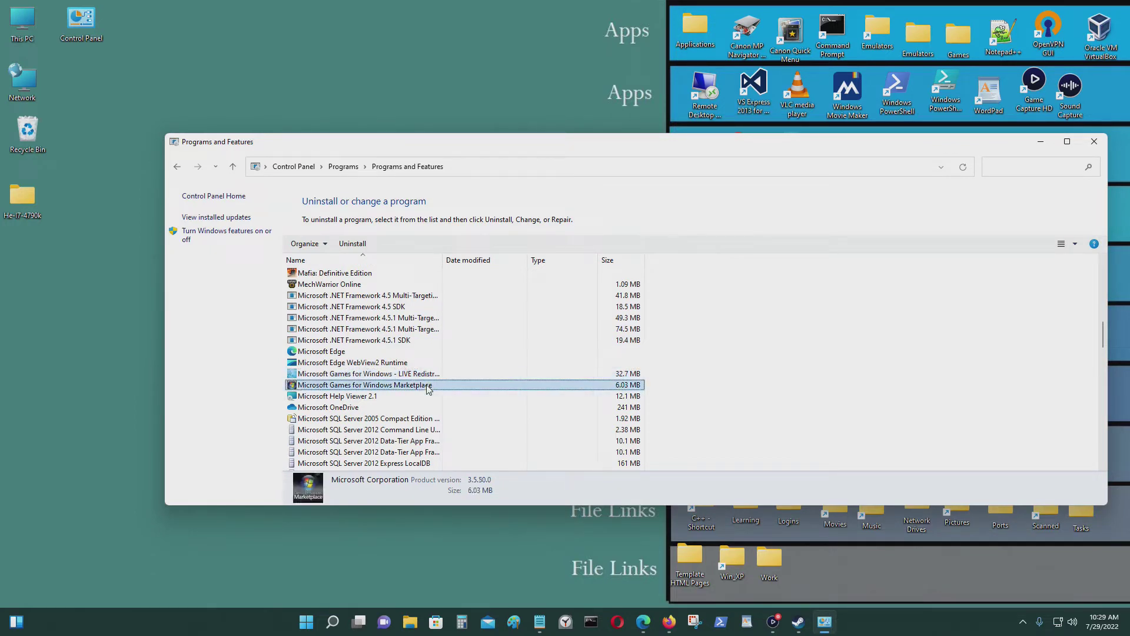
pyautogui.rightClick(445, 377)
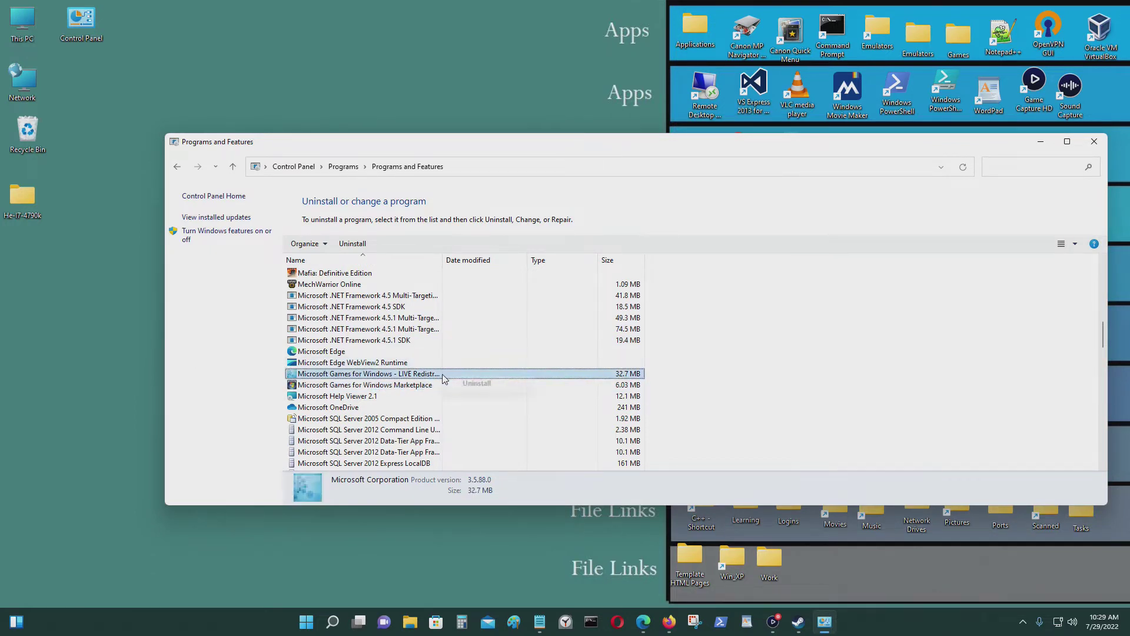
pyautogui.click(485, 382)
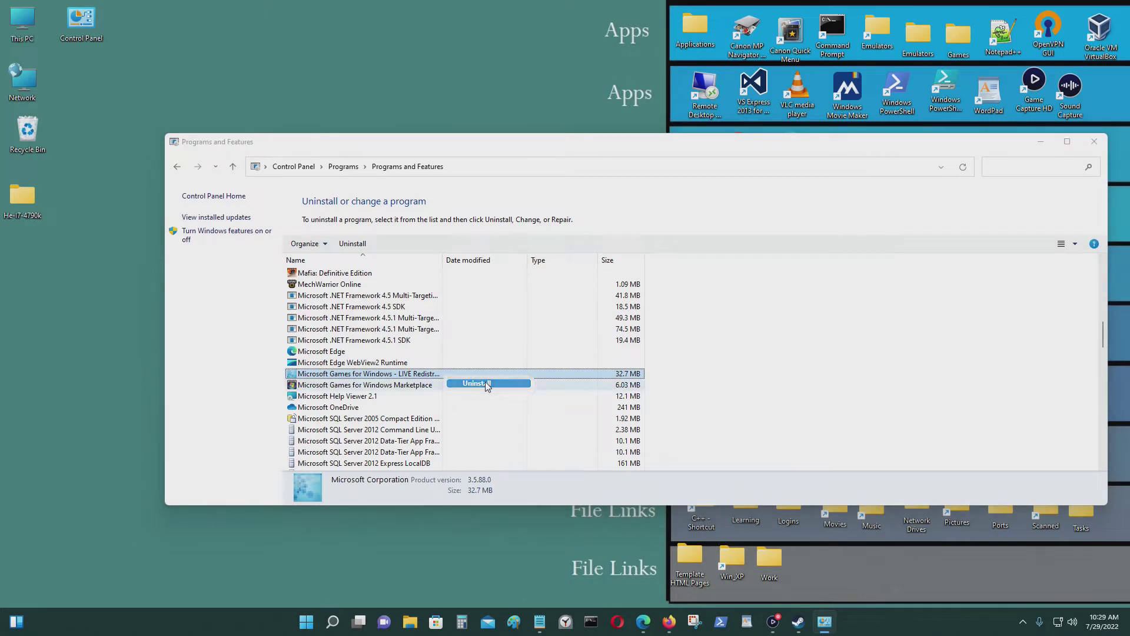
pyautogui.click(646, 308)
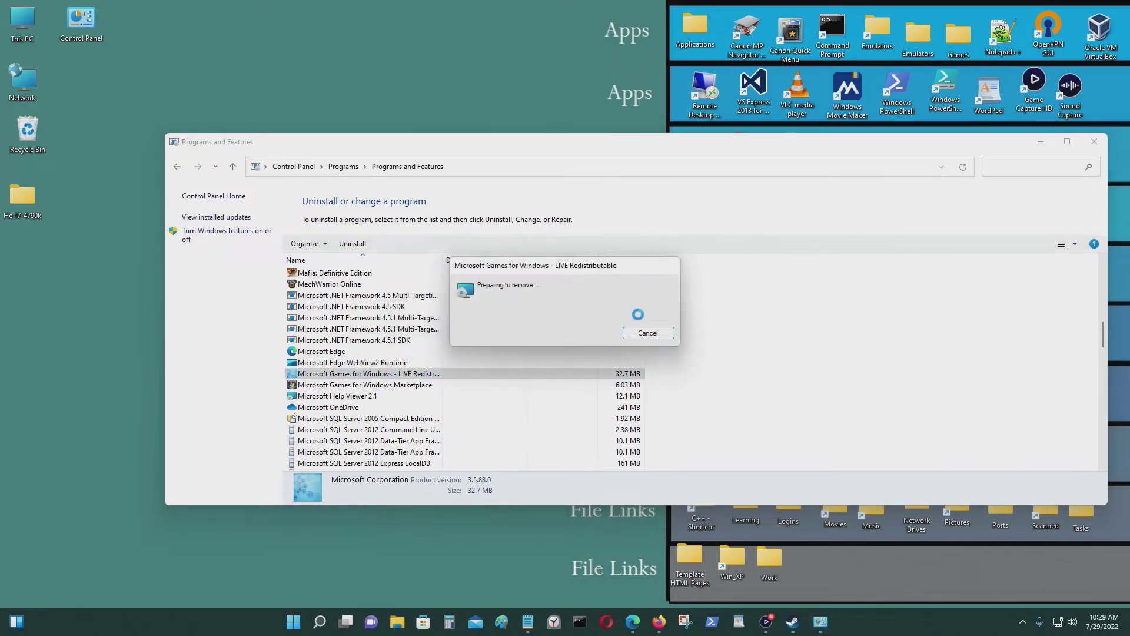
pyautogui.click(534, 406)
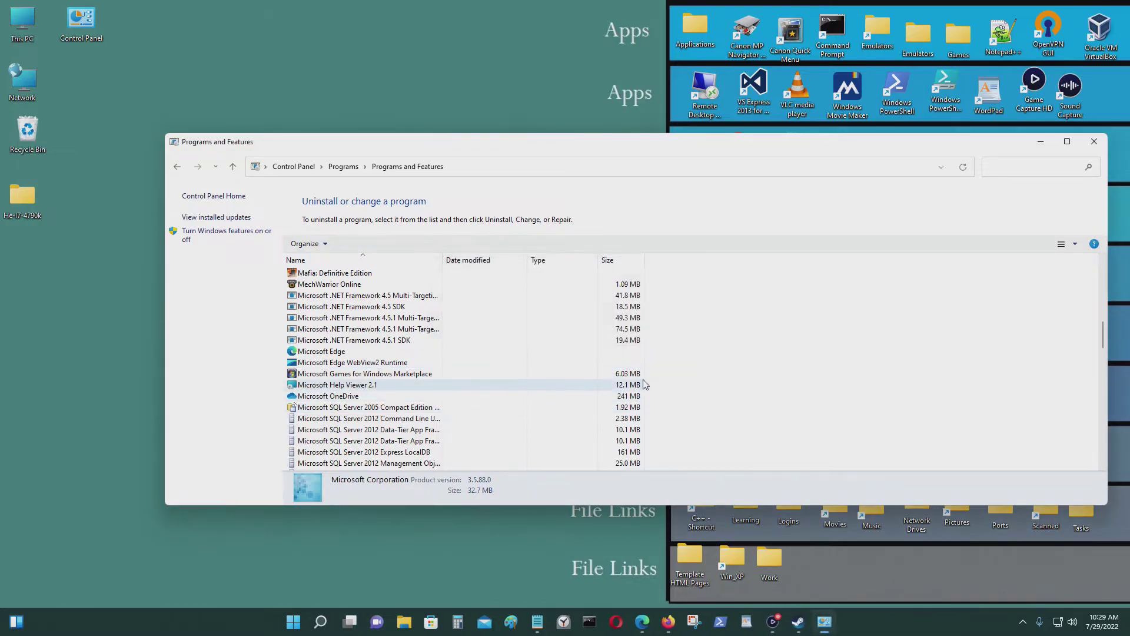
# - Uninstall Microsoft Games for Windows Marketplace, confirming and approving the prompts
pyautogui.click(501, 377)
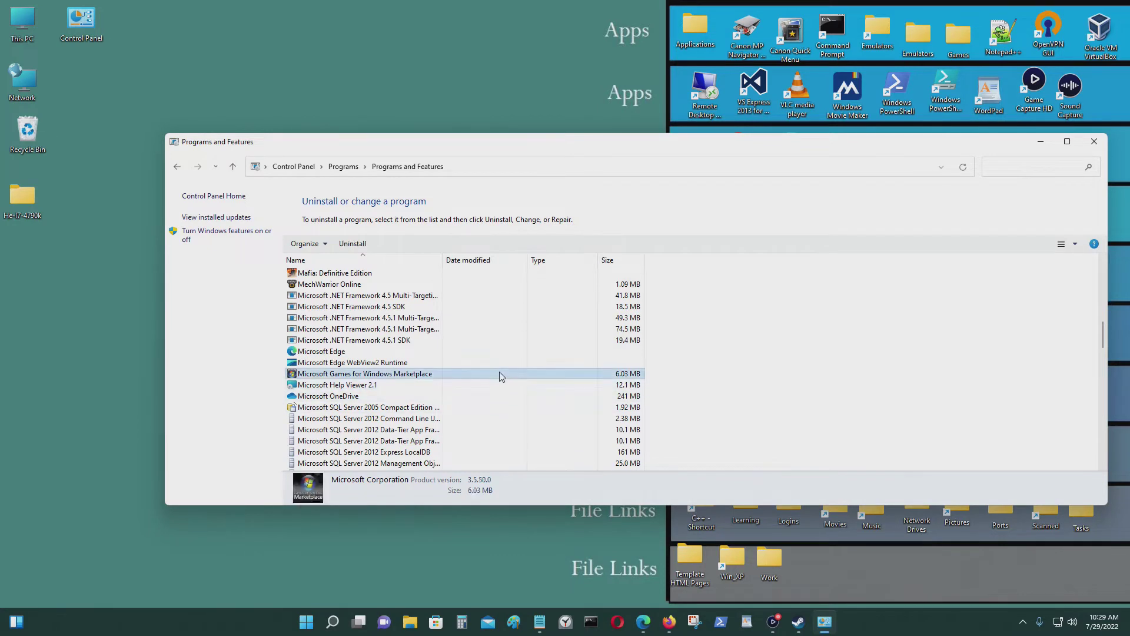
pyautogui.rightClick(499, 375)
pyautogui.click(529, 381)
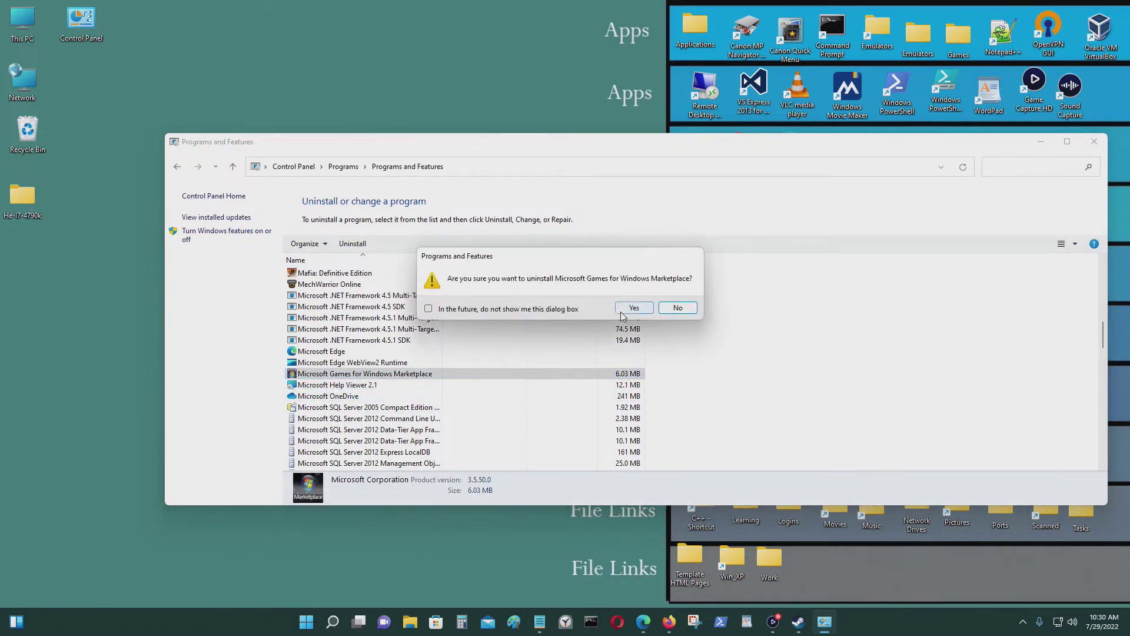
pyautogui.click(627, 305)
pyautogui.click(537, 405)
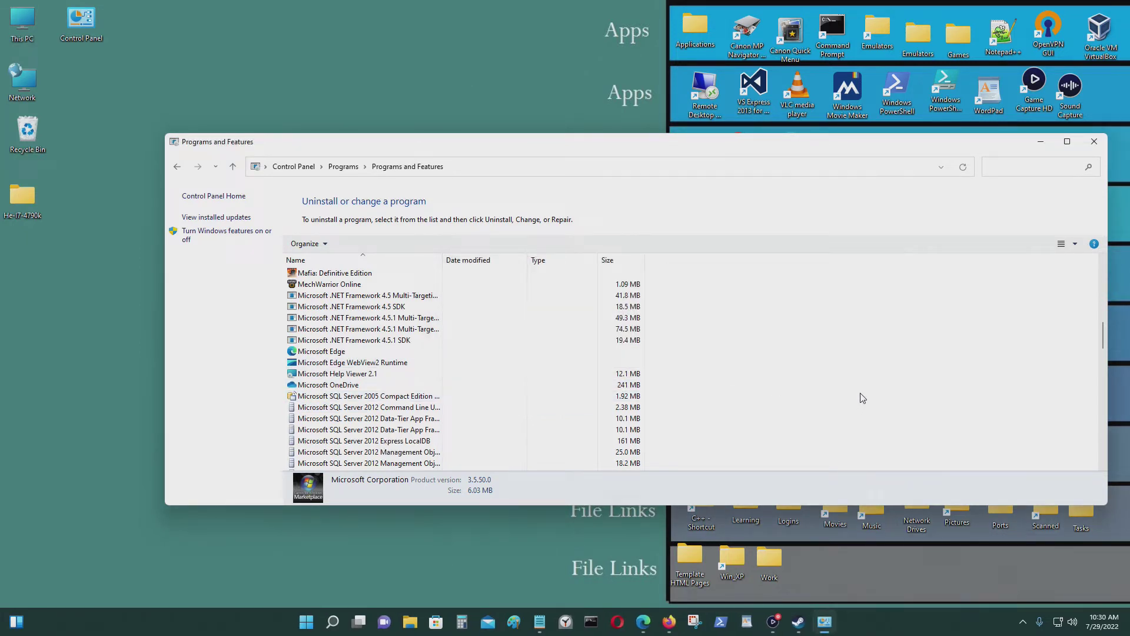
# - Close Programs and Features and return to the PCGamingWiki GFWL 3.5.95.0 download page in Firefox
pyautogui.click(1090, 144)
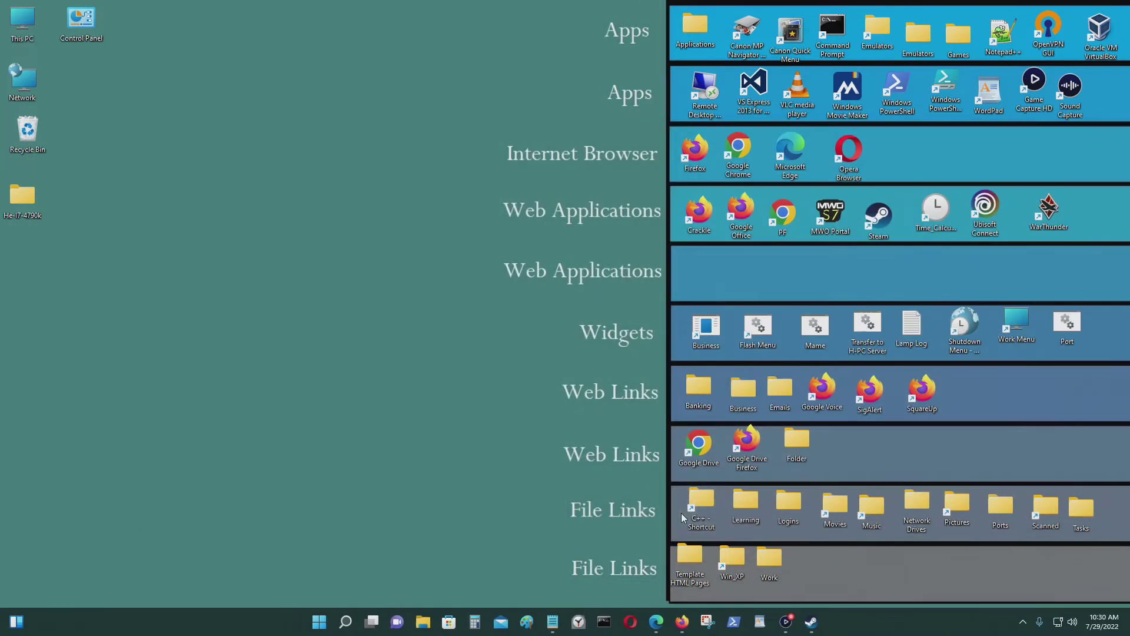
pyautogui.click(682, 621)
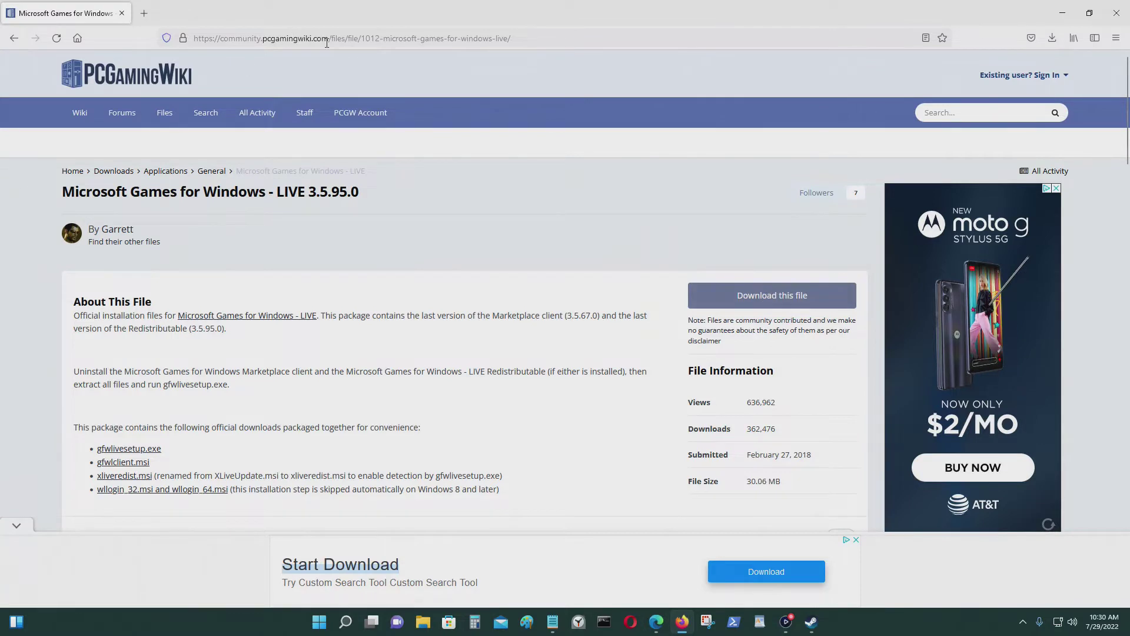
pyautogui.click(538, 40)
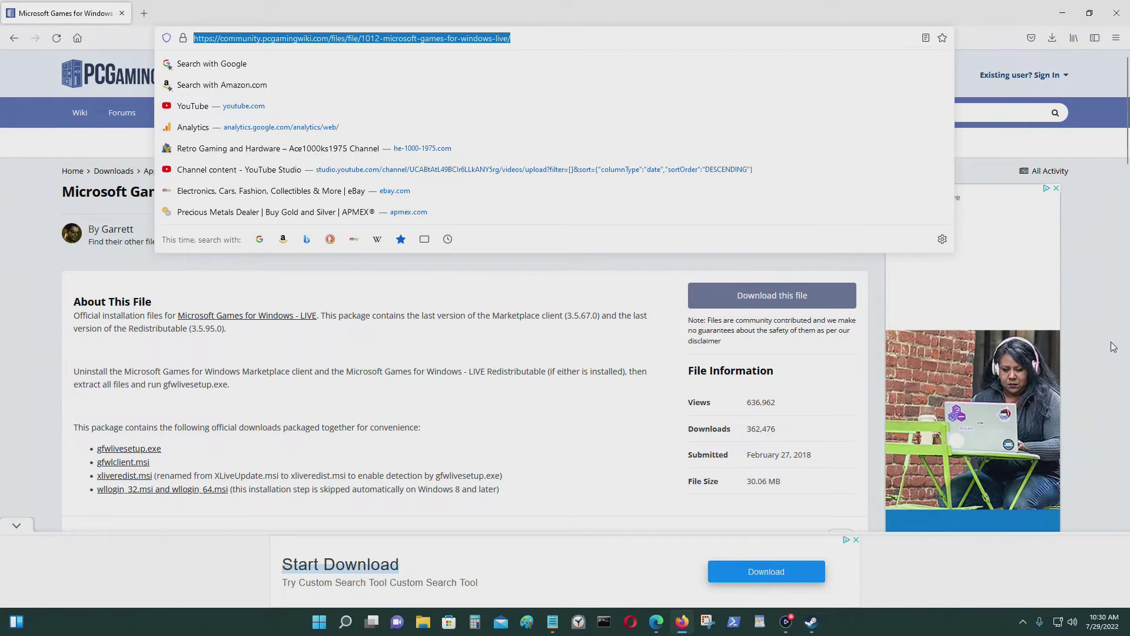
pyautogui.click(781, 299)
# - Start the gfwlivesetup.zip (30.06 MB) download, then close the download popup
pyautogui.click(780, 298)
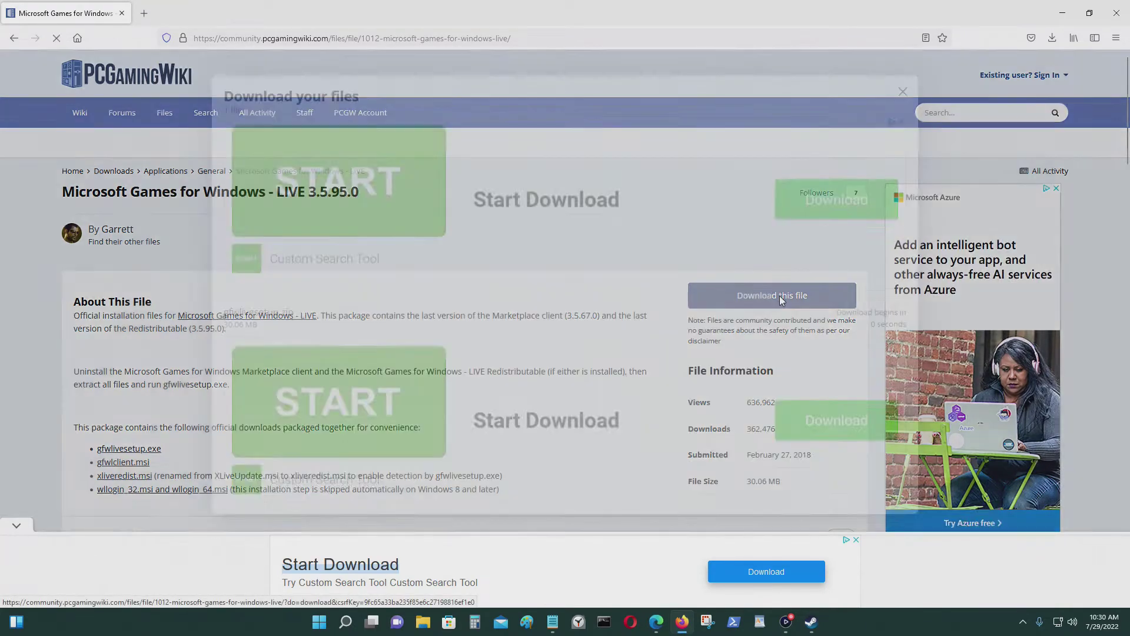
pyautogui.scroll(-5, 740, 288)
pyautogui.scroll(5, 740, 288)
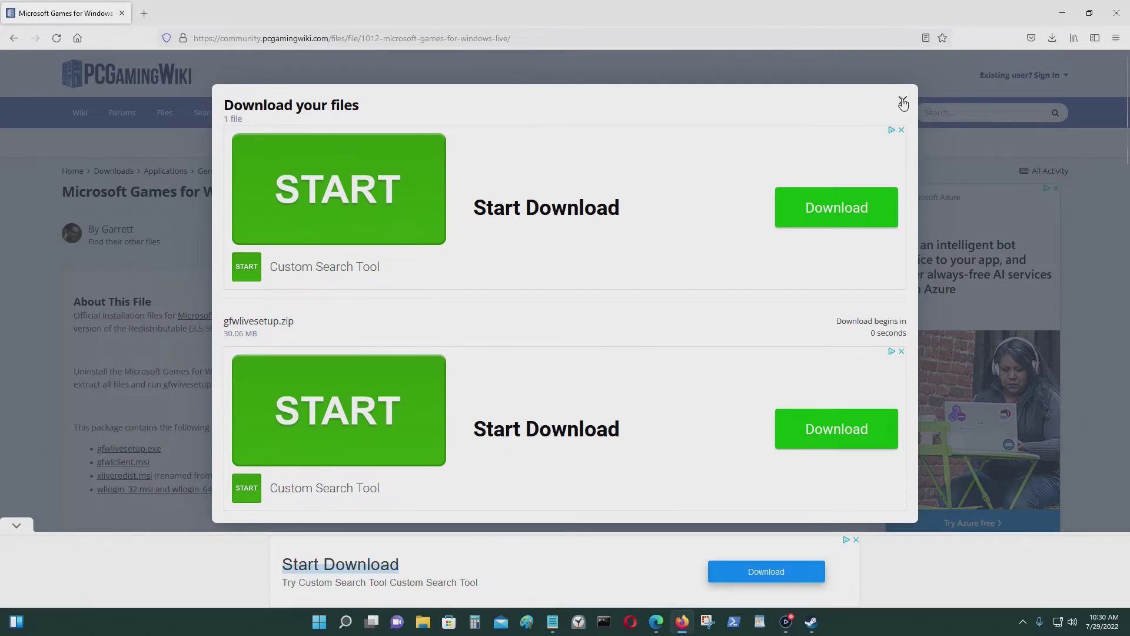
pyautogui.click(901, 102)
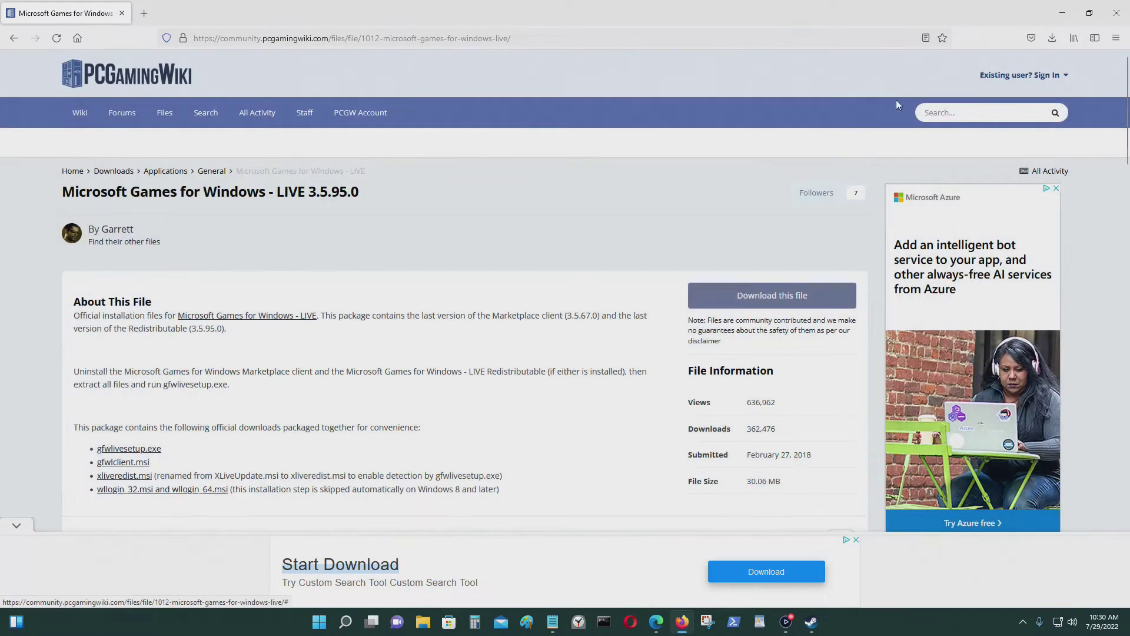
pyautogui.click(766, 299)
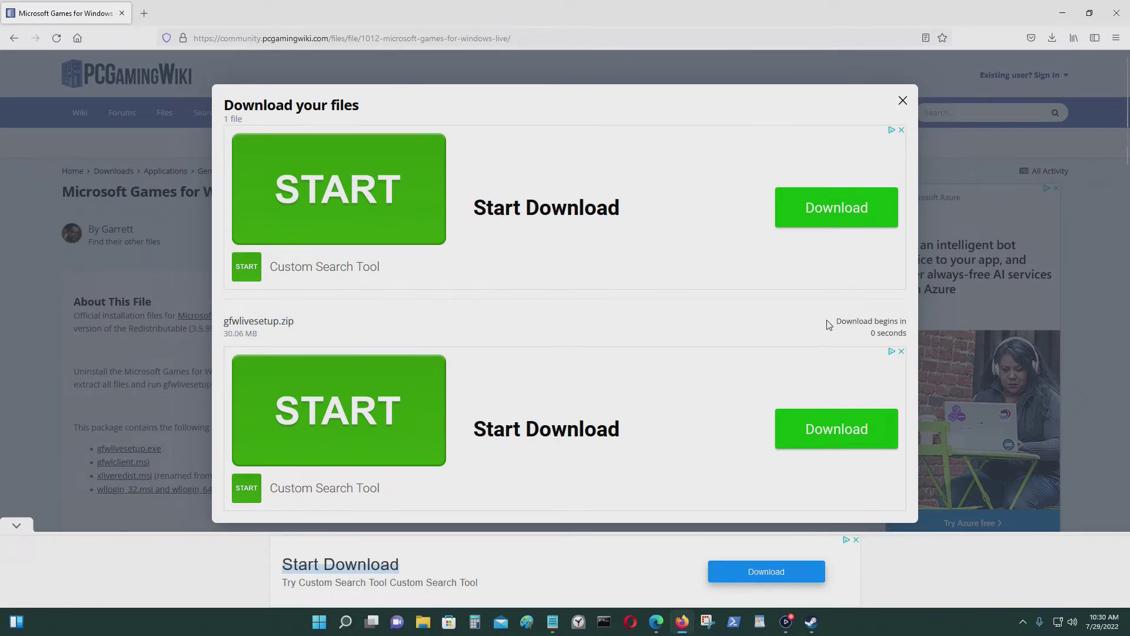
pyautogui.scroll(-3, 829, 324)
pyautogui.scroll(3, 811, 230)
pyautogui.click(902, 103)
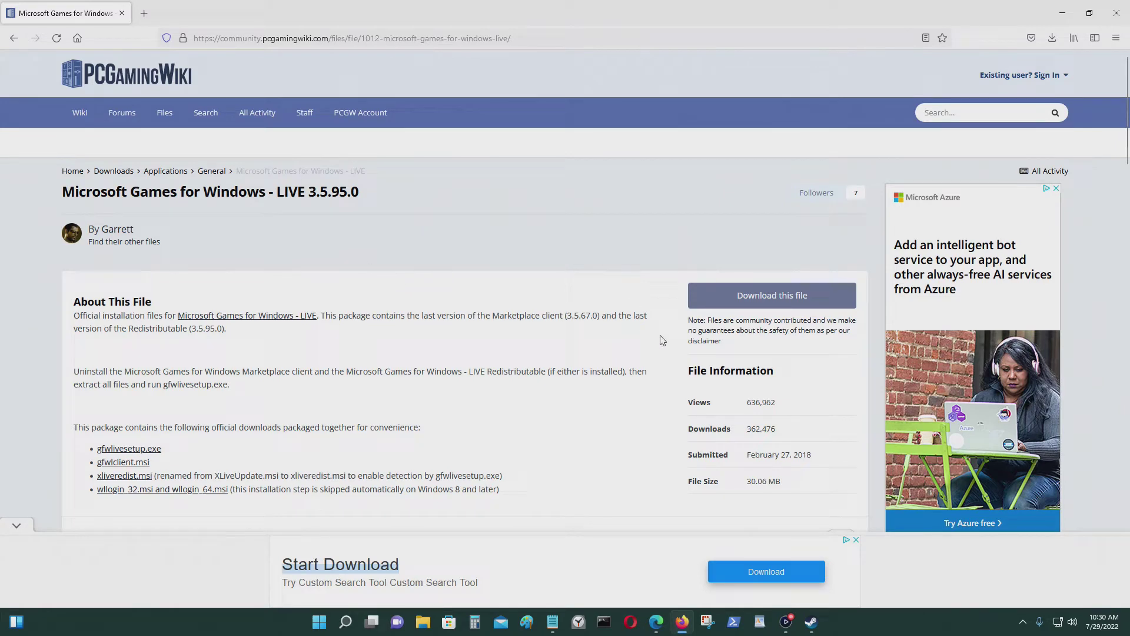
# - Minimize Firefox and open the Downloads folder on DRIVE 1 (D:) via This PC
pyautogui.click(1062, 13)
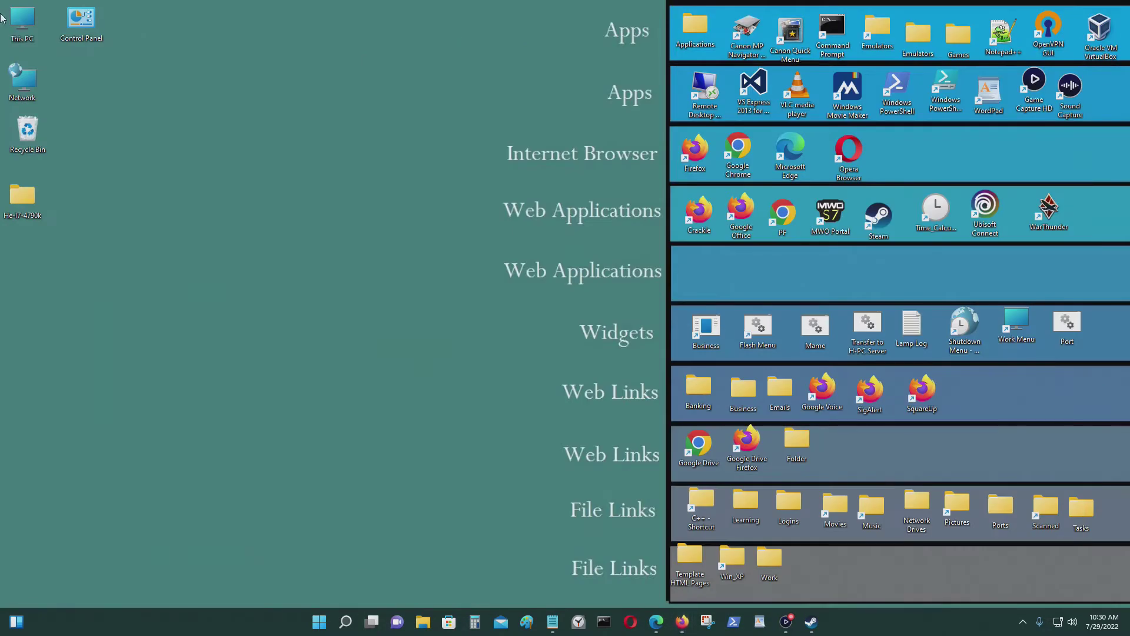
pyautogui.doubleClick(22, 24)
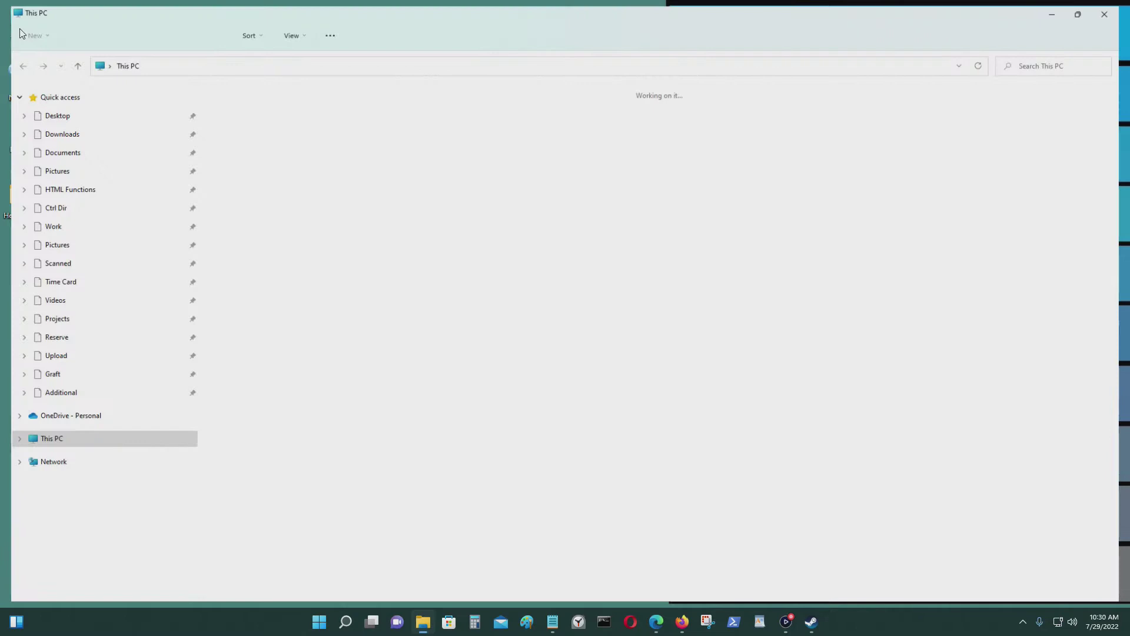
pyautogui.click(87, 132)
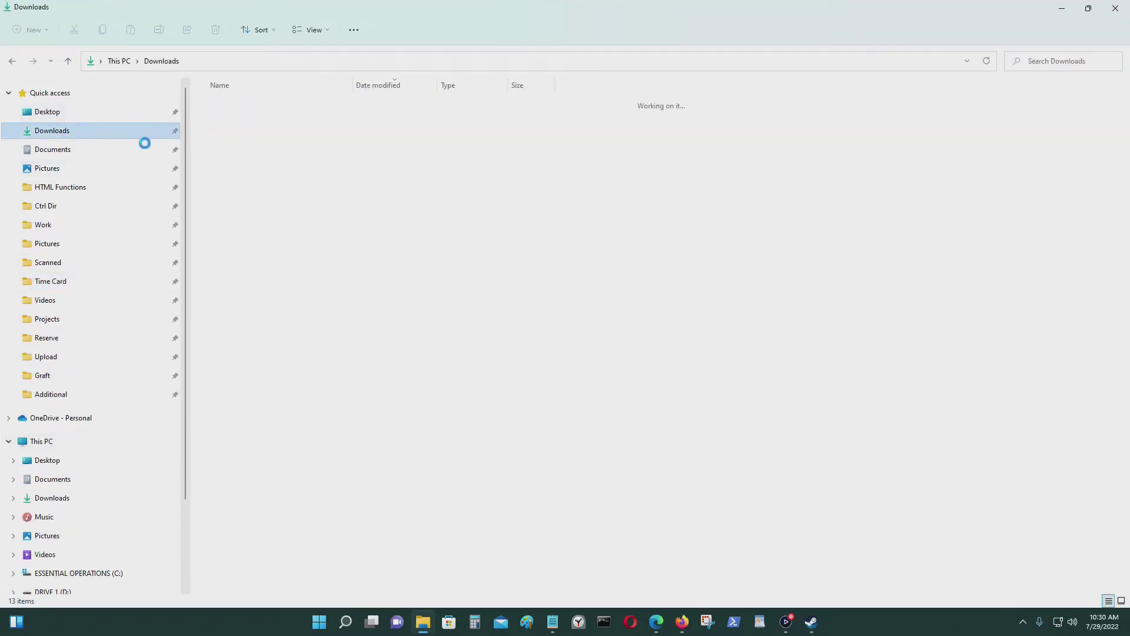
pyautogui.scroll(-2, 103, 358)
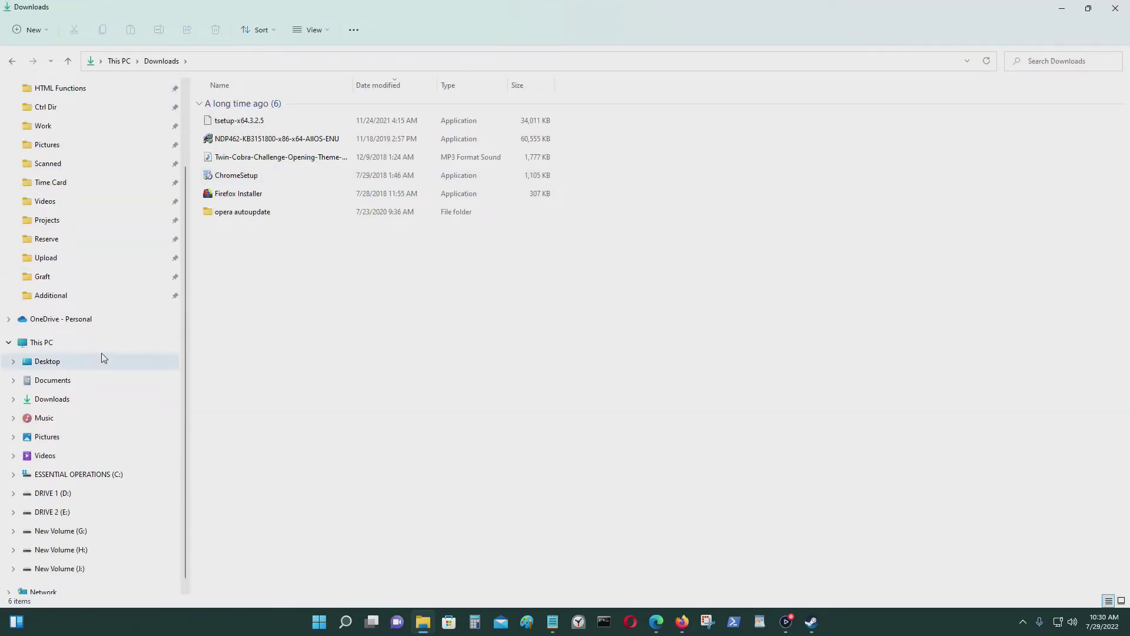
pyautogui.click(126, 494)
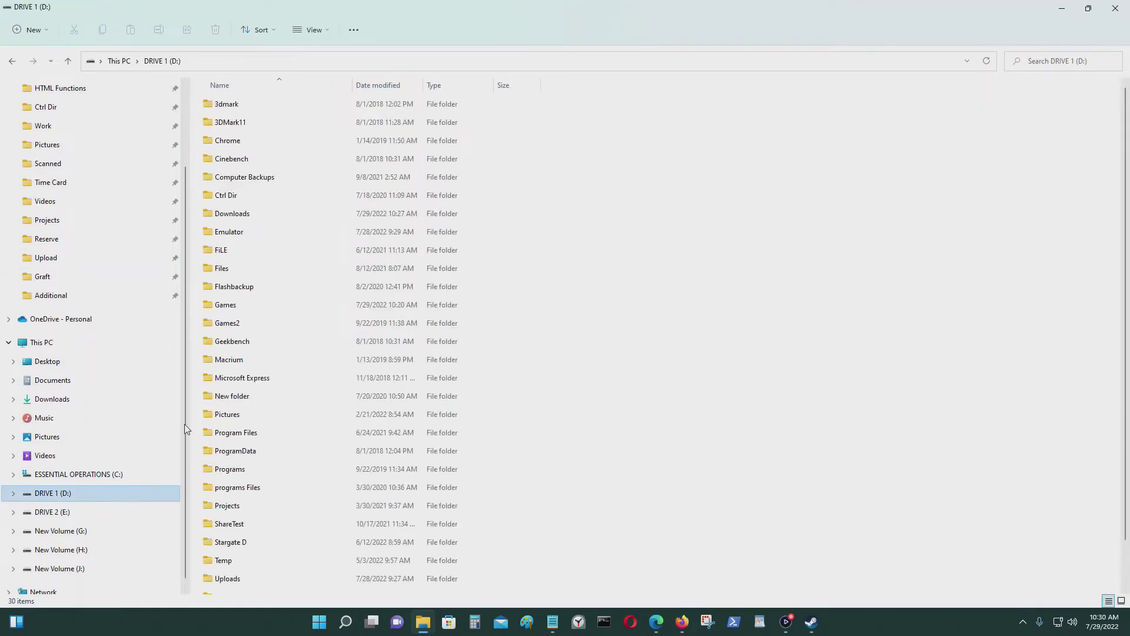
pyautogui.doubleClick(265, 214)
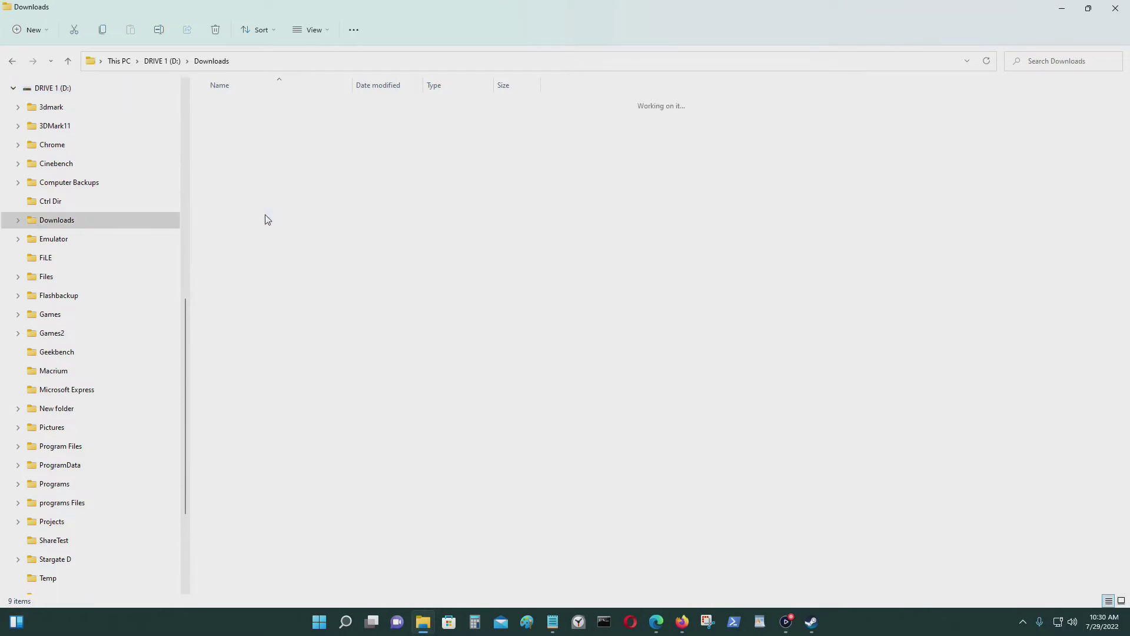
# - Restore the Explorer window and stretch it to show all nine items, including the gfwlivesetup zip
pyautogui.click(1087, 9)
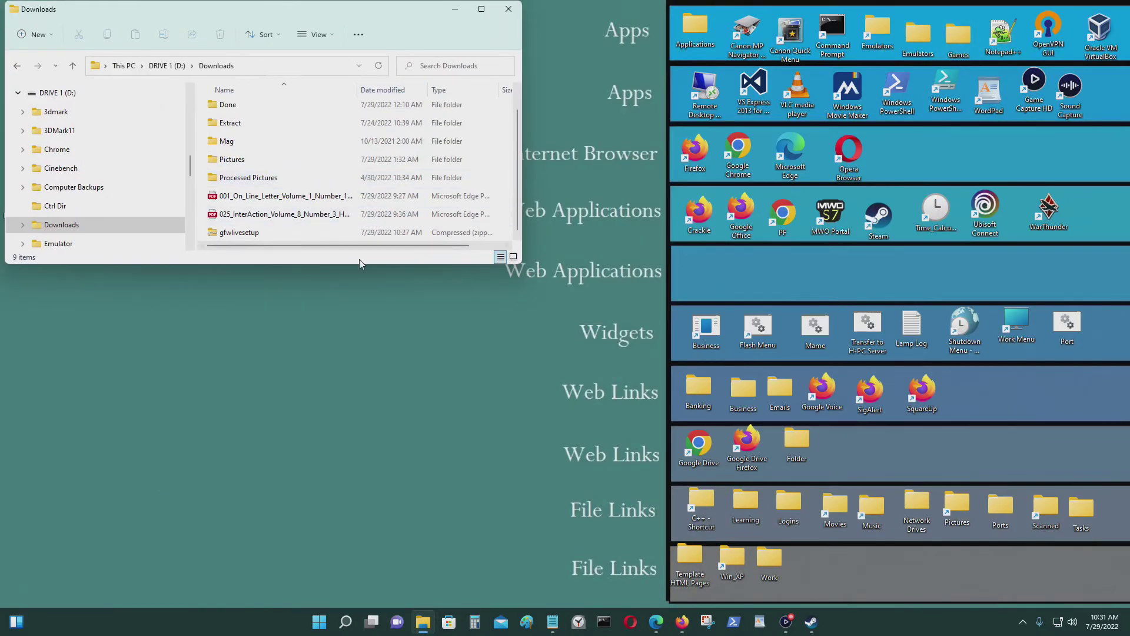
pyautogui.moveTo(359, 261); pyautogui.dragTo(365, 400)
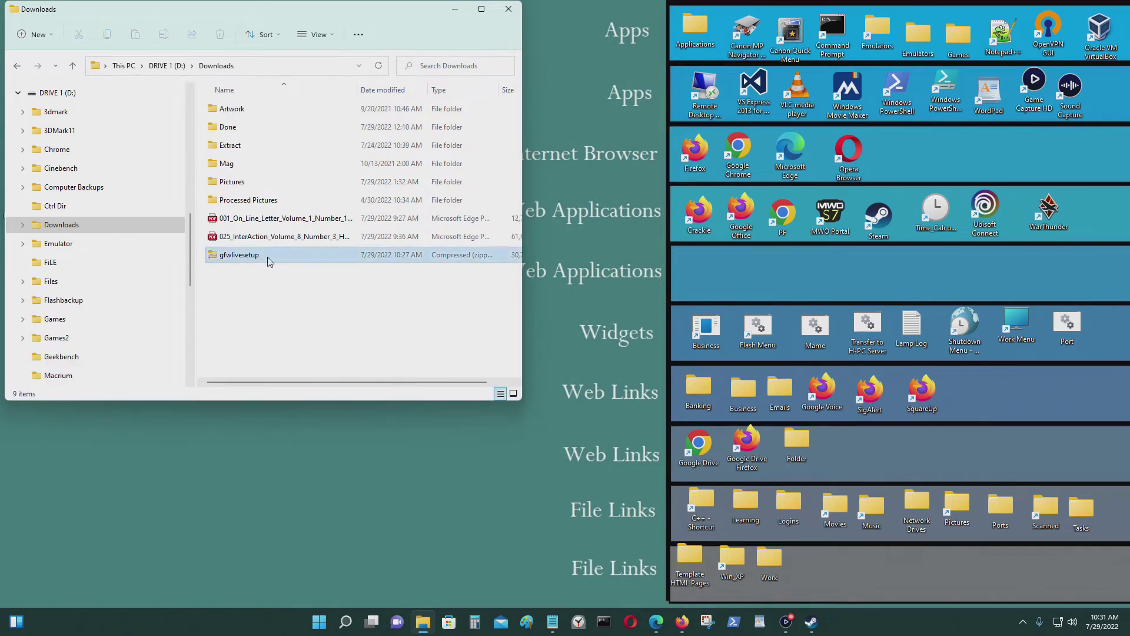
pyautogui.click(250, 261)
pyautogui.rightClick(250, 263)
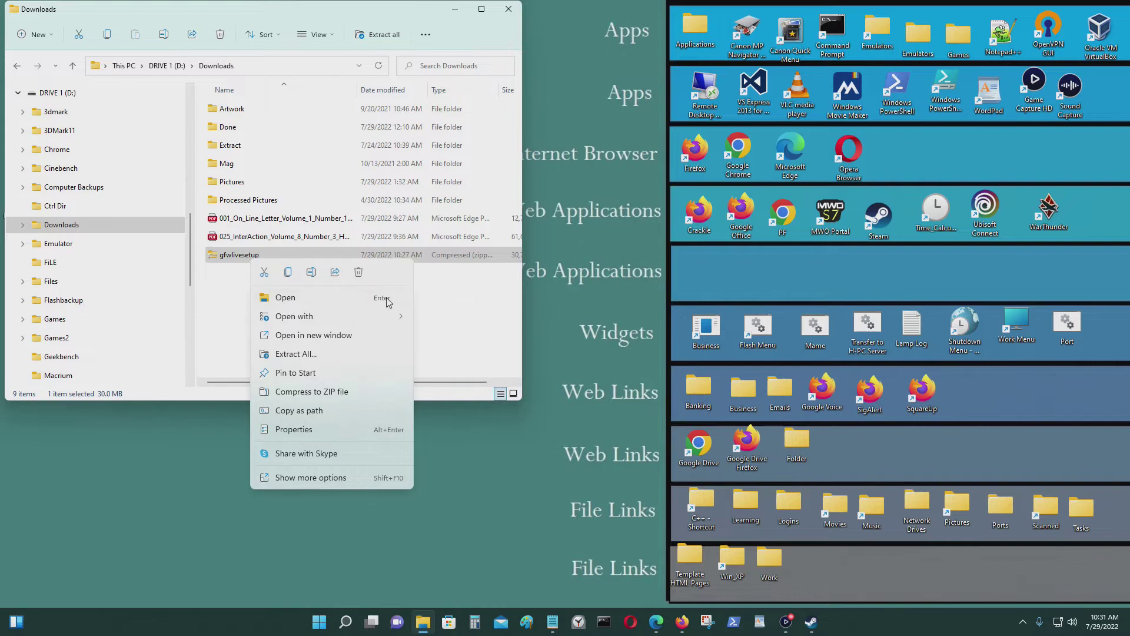
pyautogui.click(458, 349)
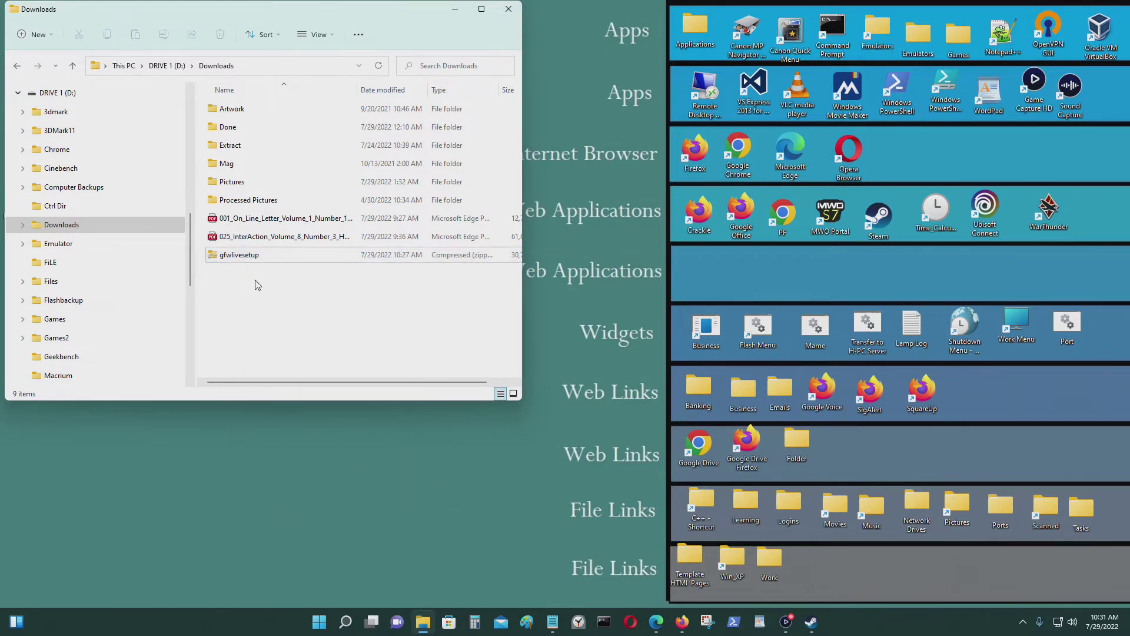
# - Create a new folder in Downloads named gfwlivesetup, copying the zip's name
pyautogui.click(252, 257)
pyautogui.hotkey('ctrl', 'c')
pyautogui.press('F2')
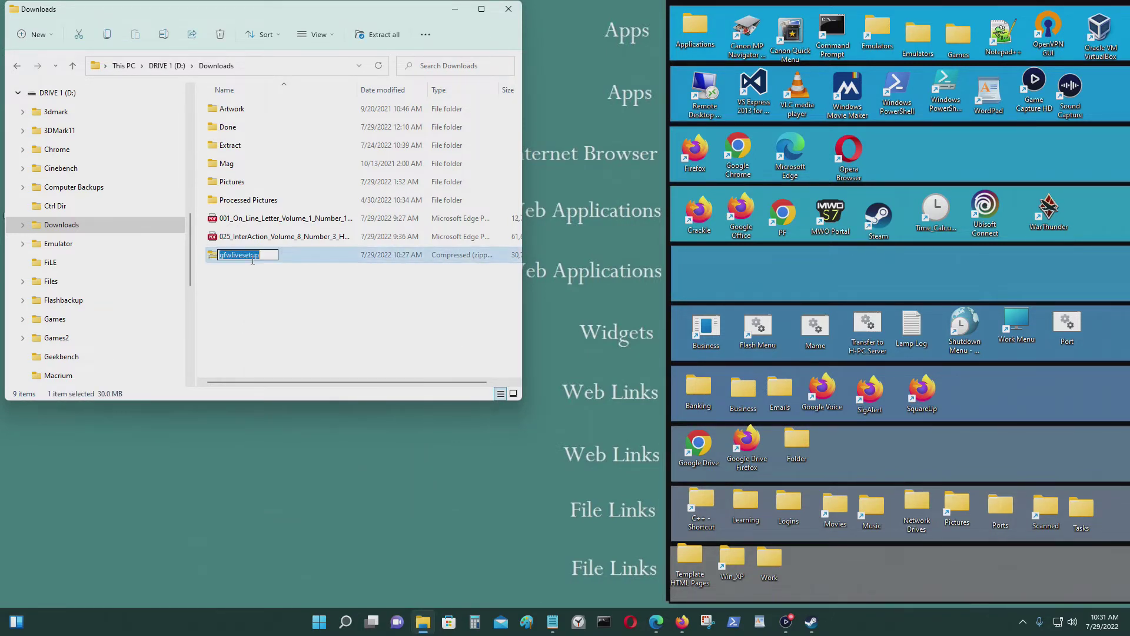
pyautogui.click(299, 304)
pyautogui.hotkey('ctrl', 'shift', 'n')
pyautogui.hotkey('ctrl', 'v')
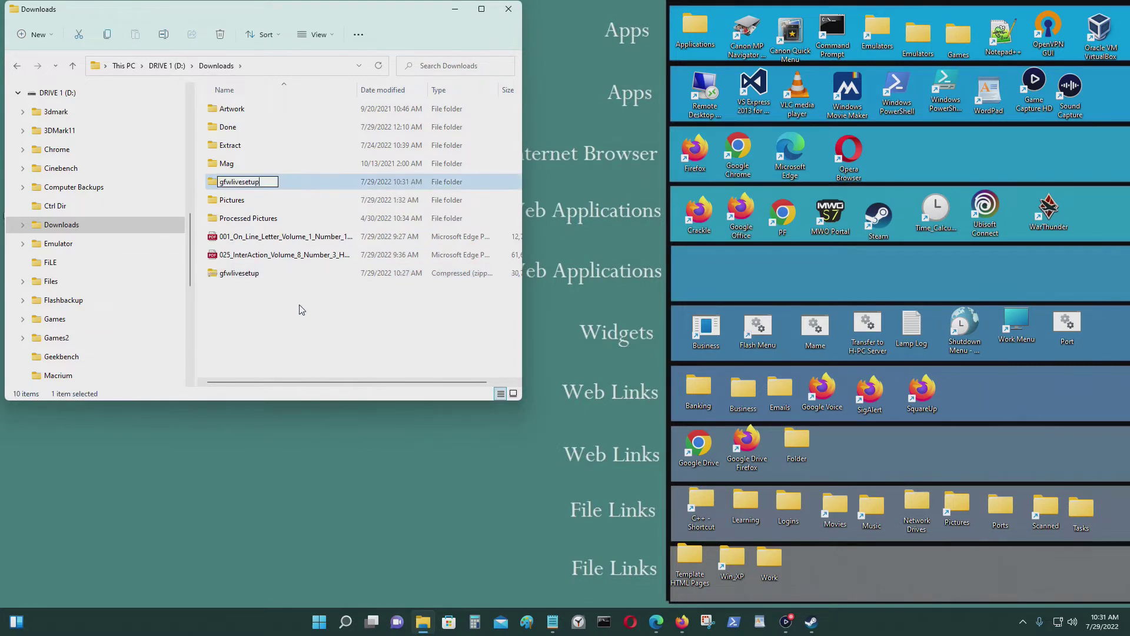
pyautogui.press('Return')
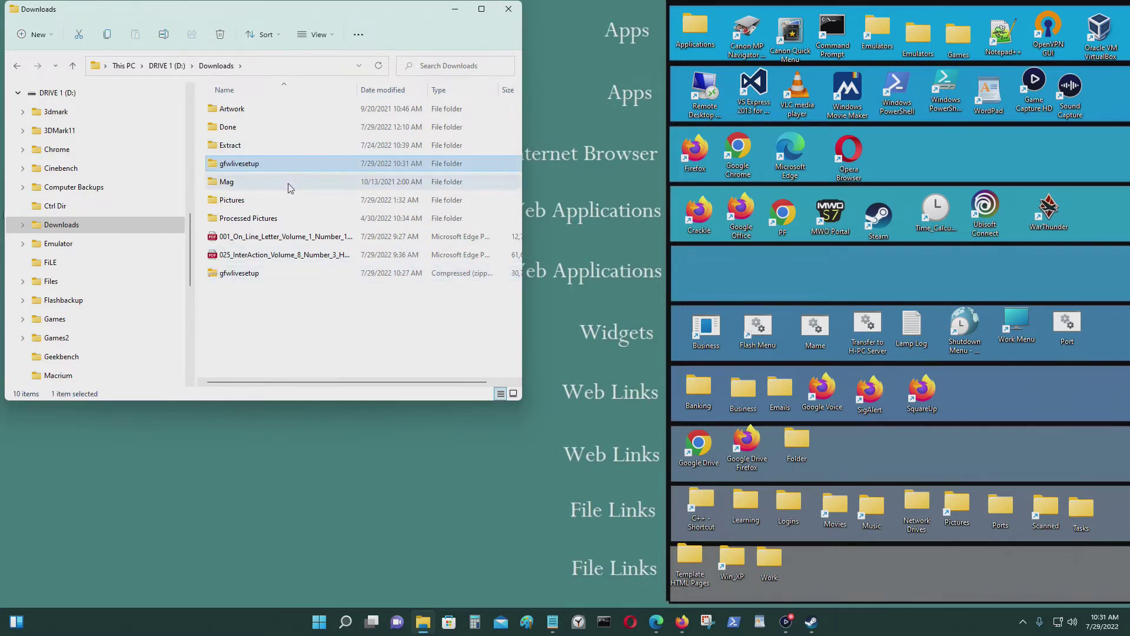
# - Open 7-Zip's Extract files dialog for gfwlivesetup.zip via Show more options
pyautogui.rightClick(267, 274)
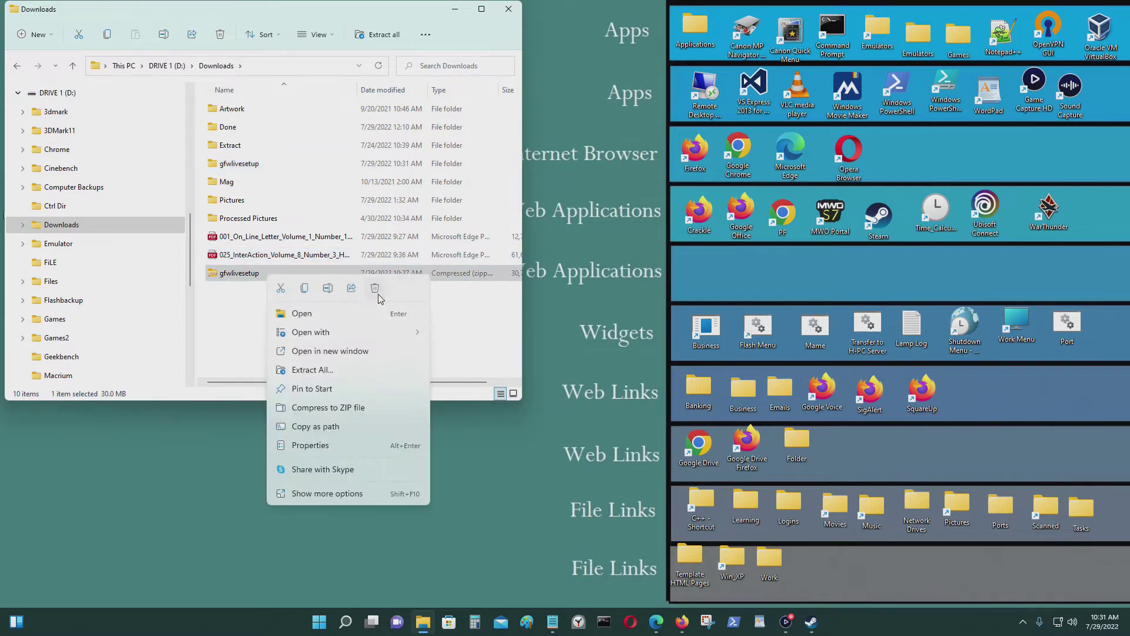
pyautogui.click(377, 496)
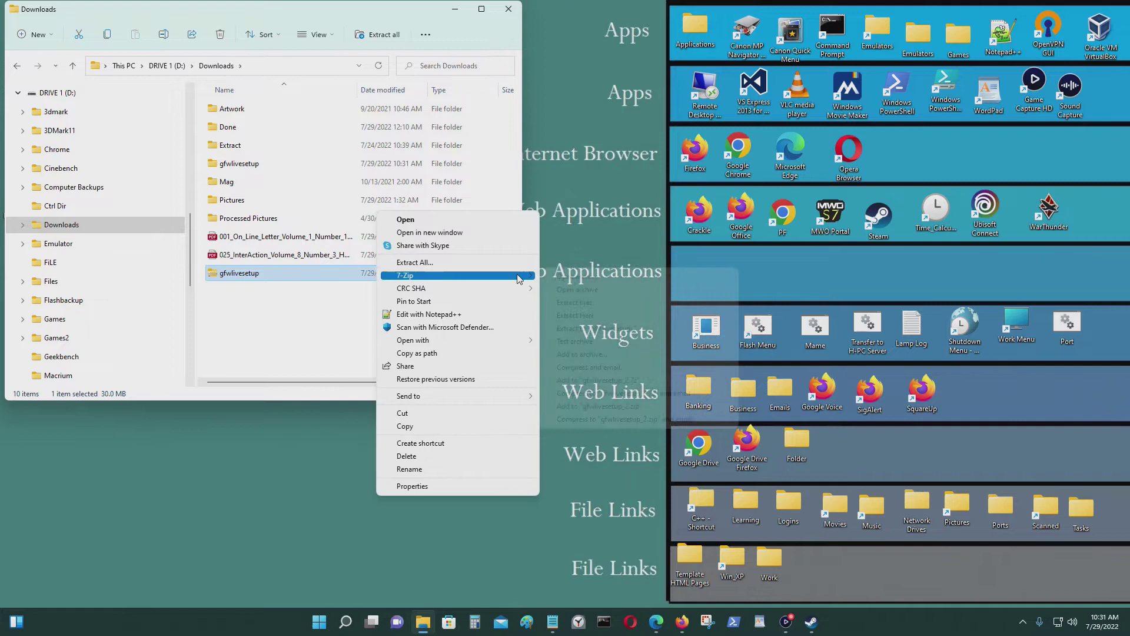
pyautogui.moveTo(510, 279)
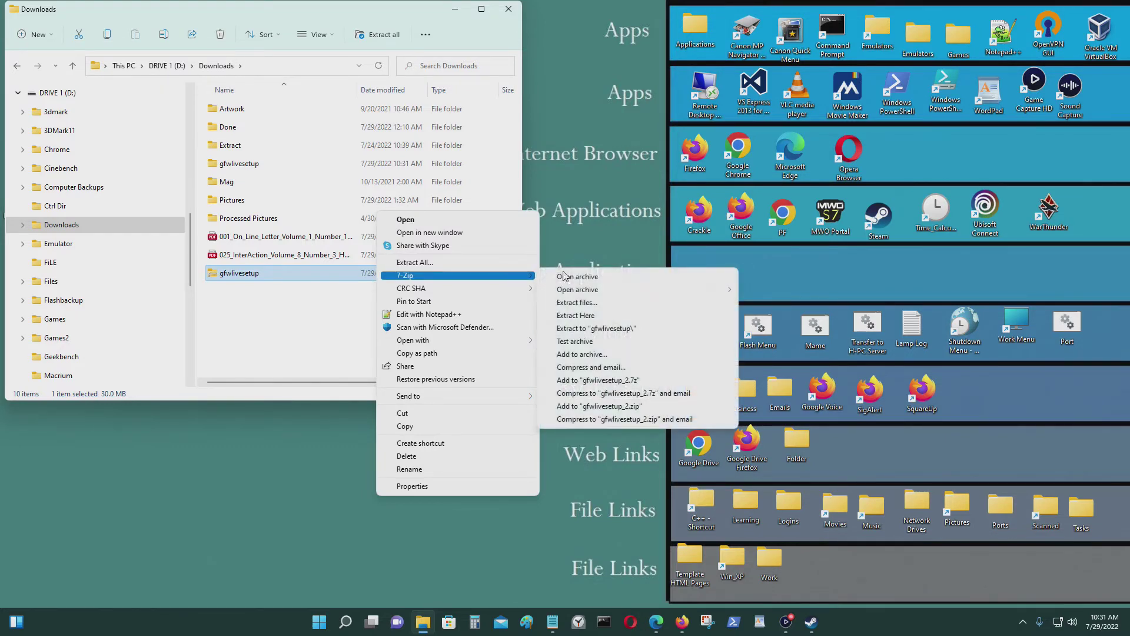
pyautogui.click(640, 303)
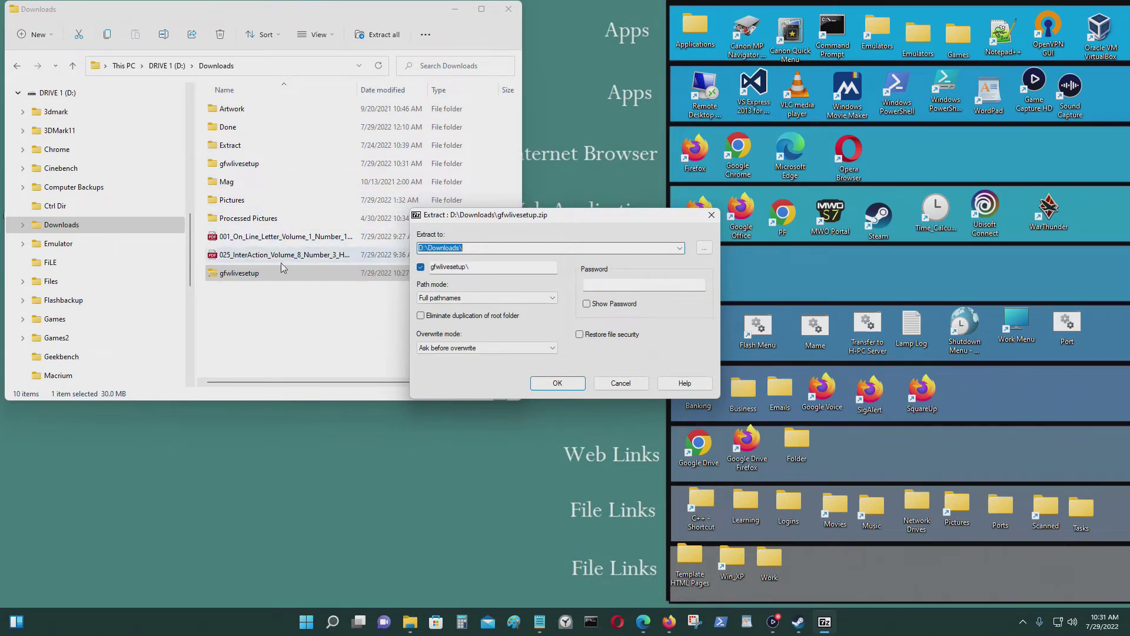
# - Set the 7-Zip extraction destination to D:\Downloads\gfwlivesetup
pyautogui.doubleClick(277, 163)
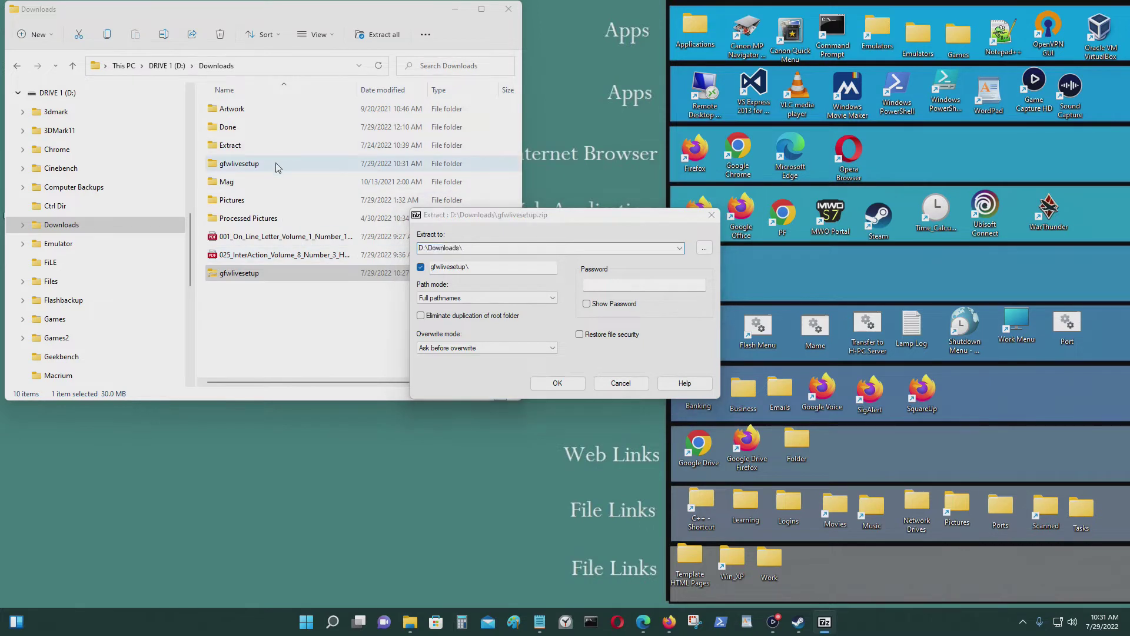
pyautogui.click(311, 67)
pyautogui.hotkey('ctrl', 'c')
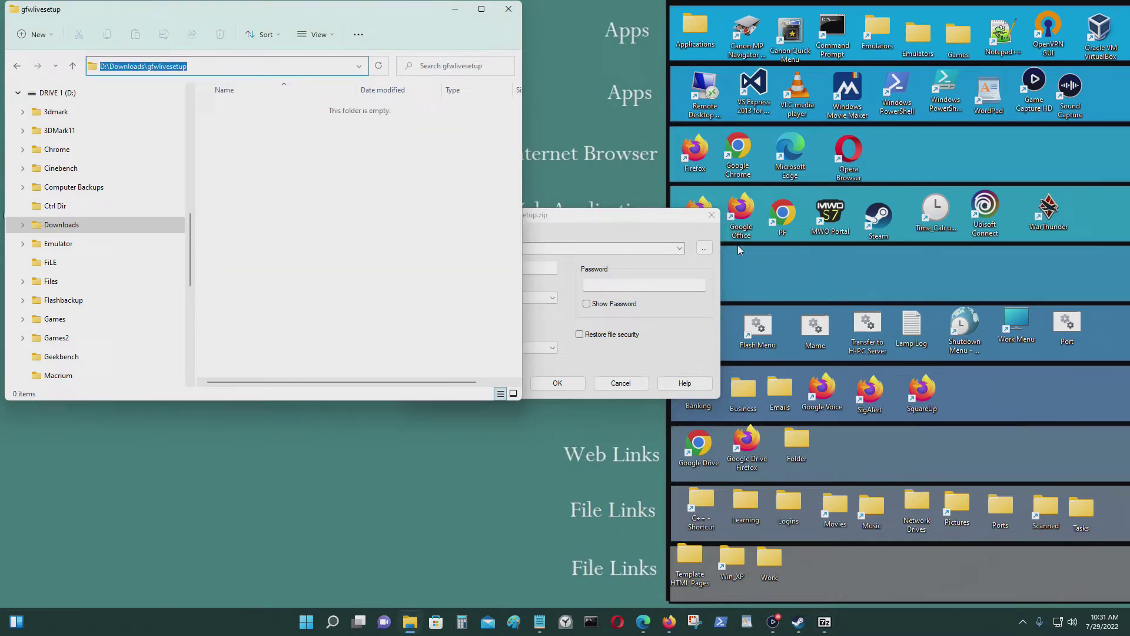
pyautogui.click(614, 212)
pyautogui.click(486, 248)
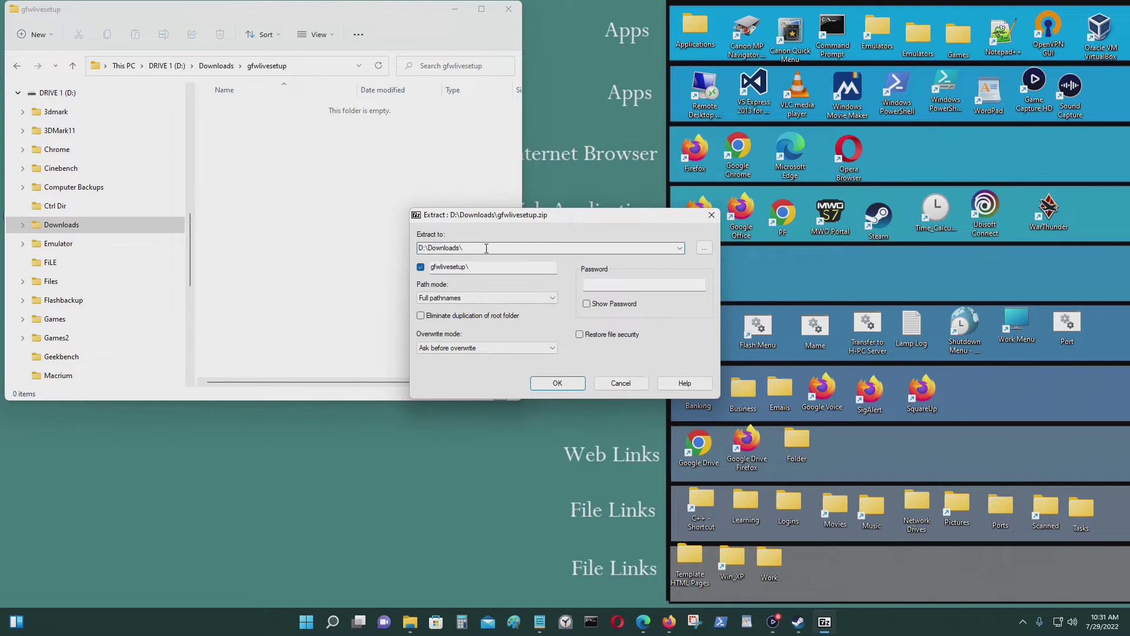
pyautogui.hotkey('ctrl', 'a')
pyautogui.hotkey('ctrl', 'v')
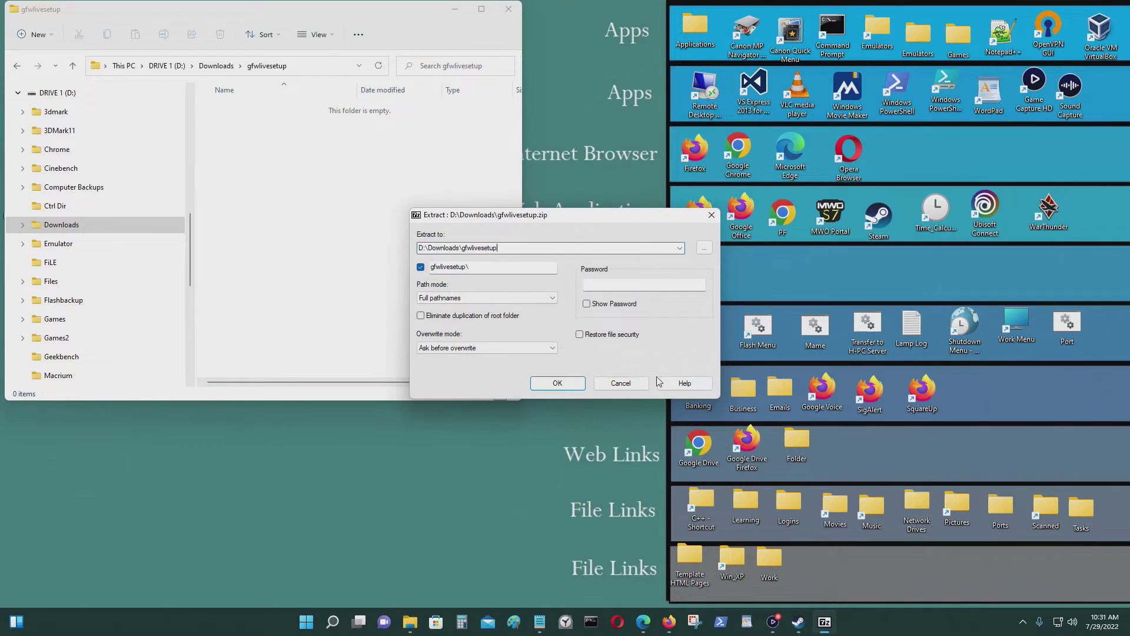
# - Extract the archive, open the extracted gfwlivesetup folder, and enlarge the window to show file sizes
pyautogui.click(559, 386)
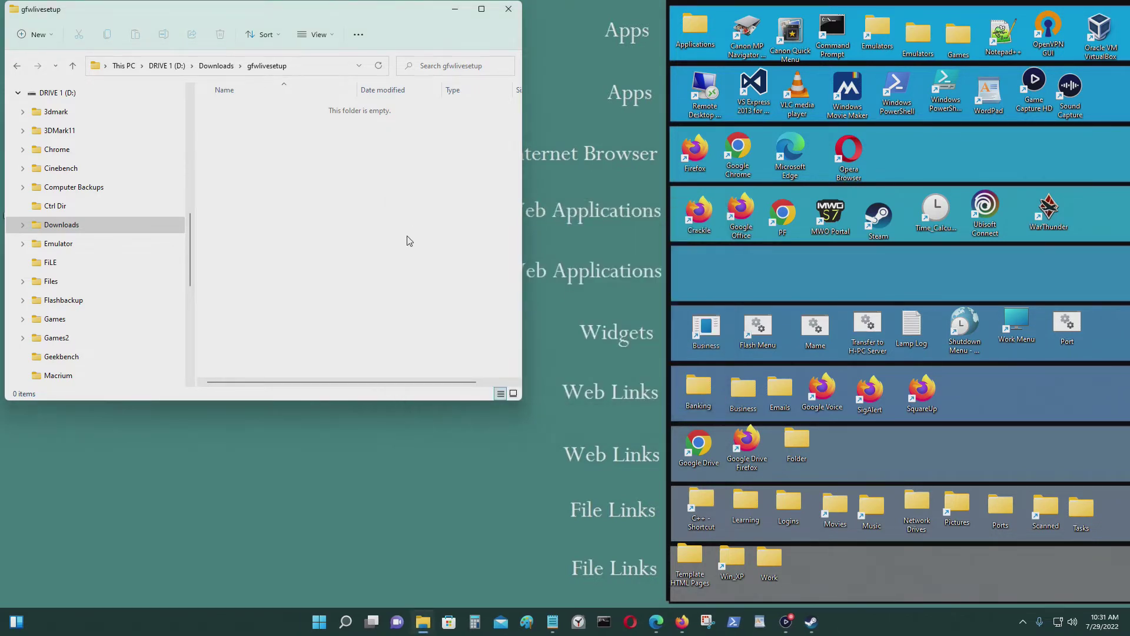
pyautogui.doubleClick(290, 109)
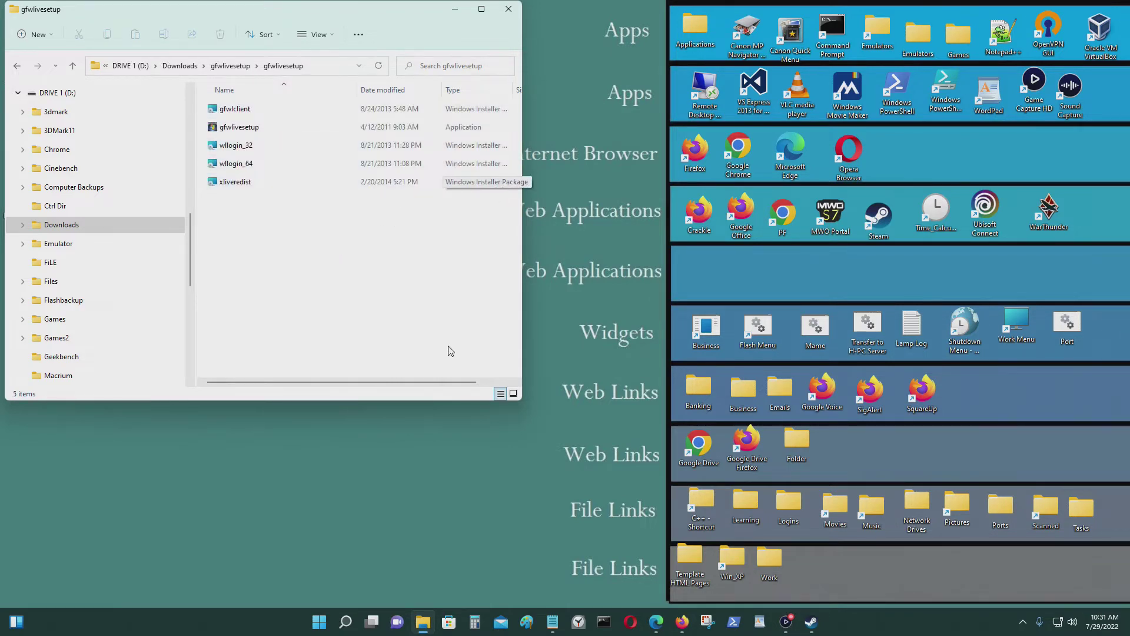
pyautogui.moveTo(460, 402); pyautogui.dragTo(465, 515)
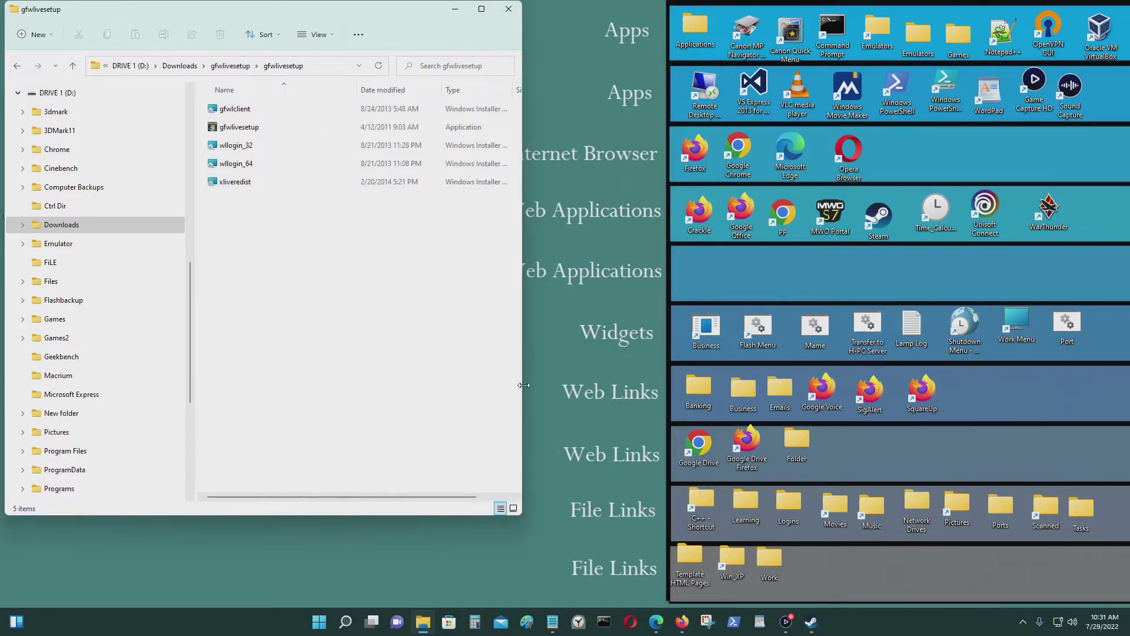
pyautogui.moveTo(524, 385); pyautogui.dragTo(662, 385)
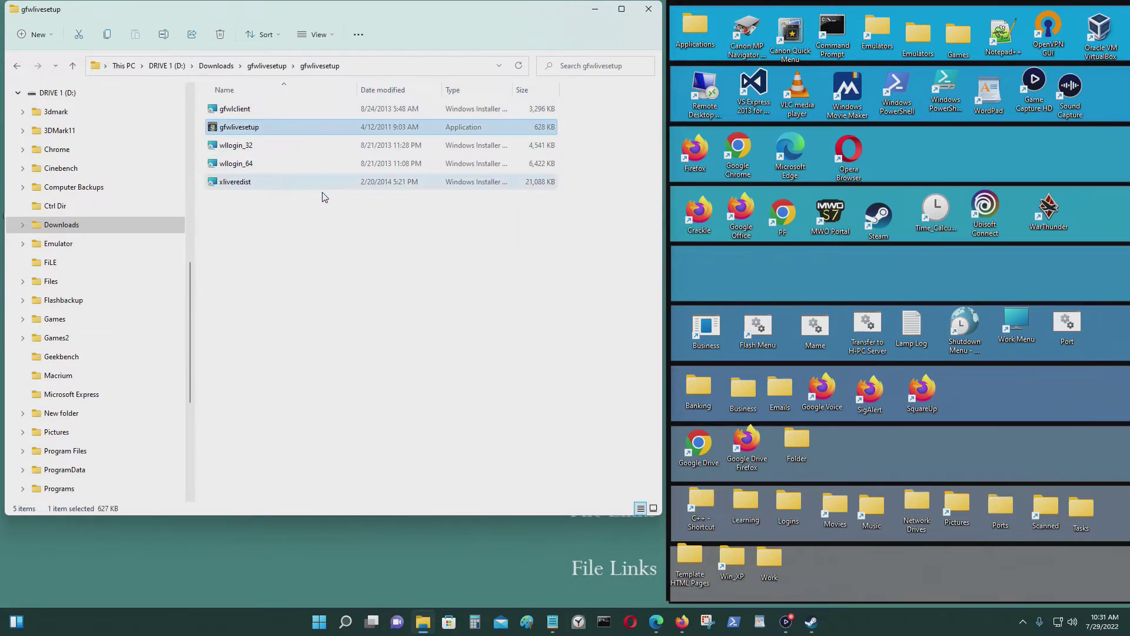
# - Review the Properties of the gfwlivesetup installer and the gfwlclient package without changes
pyautogui.rightClick(293, 123)
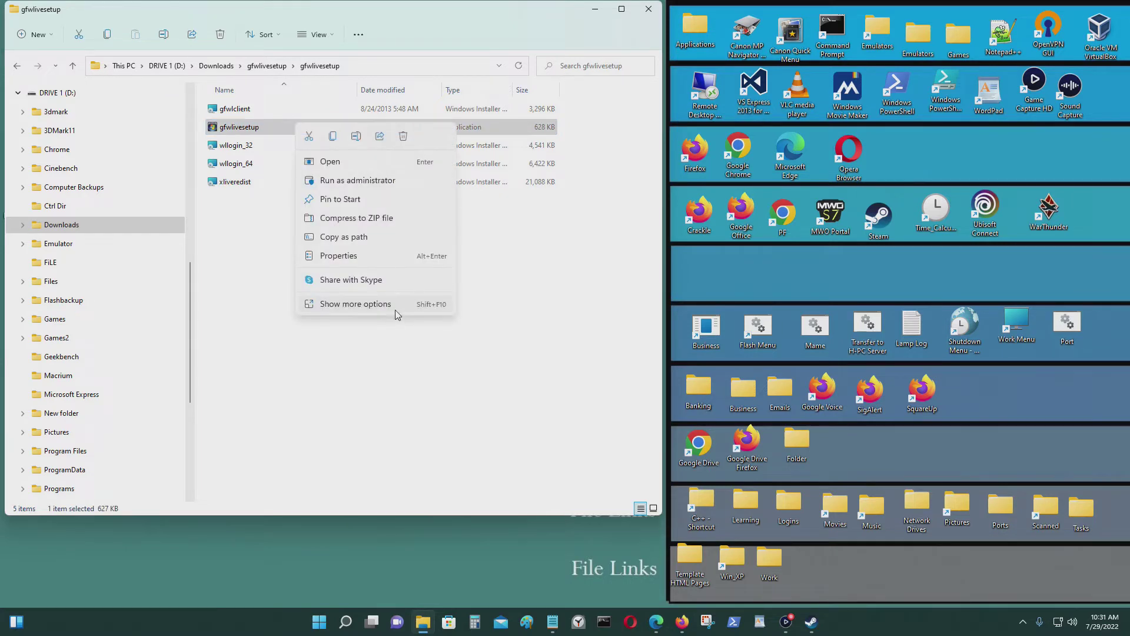
pyautogui.click(398, 257)
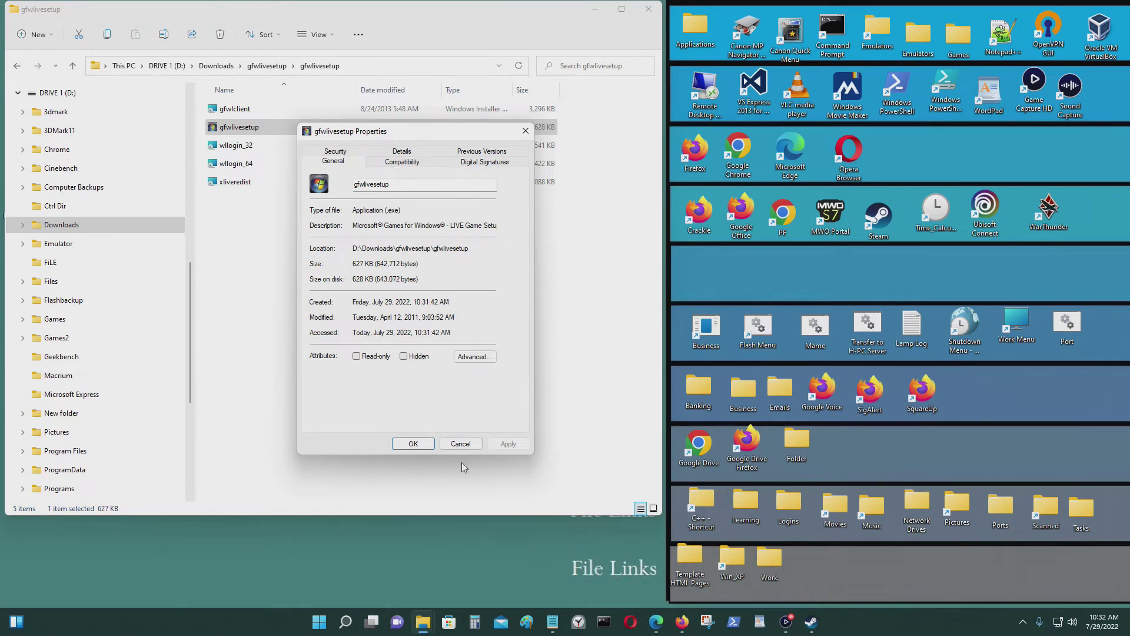
pyautogui.click(461, 443)
pyautogui.rightClick(286, 113)
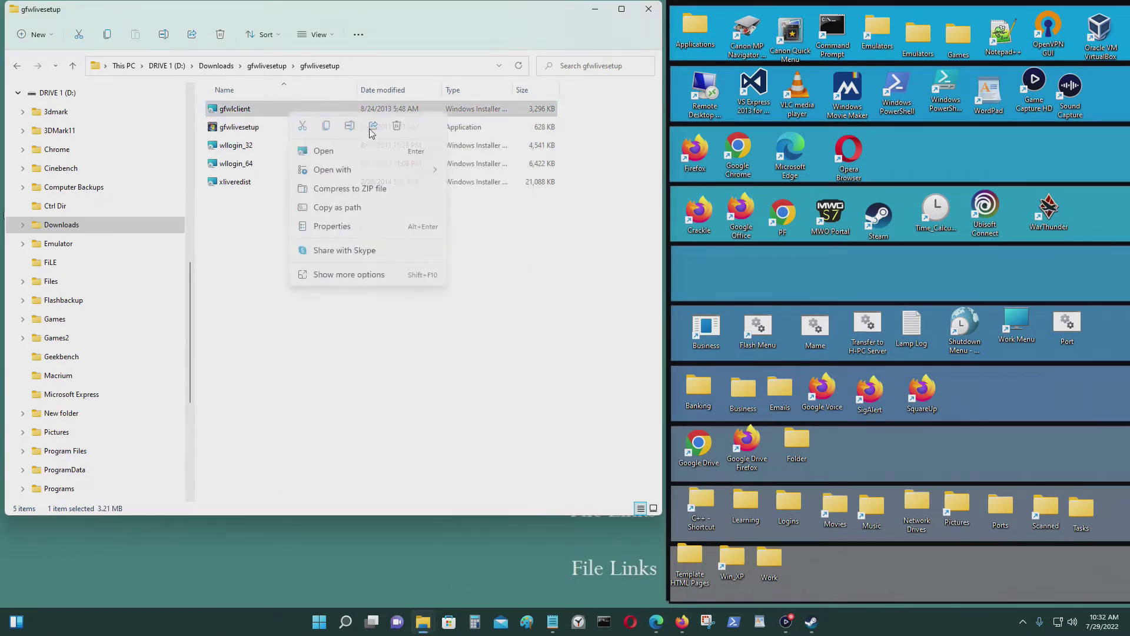
pyautogui.click(370, 229)
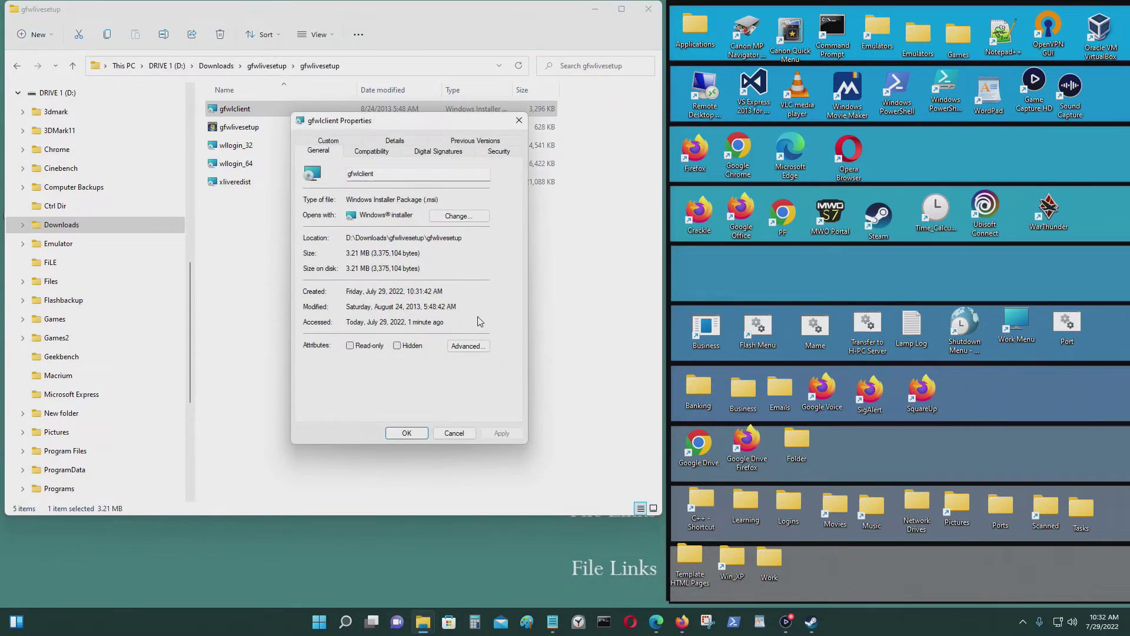
pyautogui.click(453, 434)
pyautogui.click(290, 200)
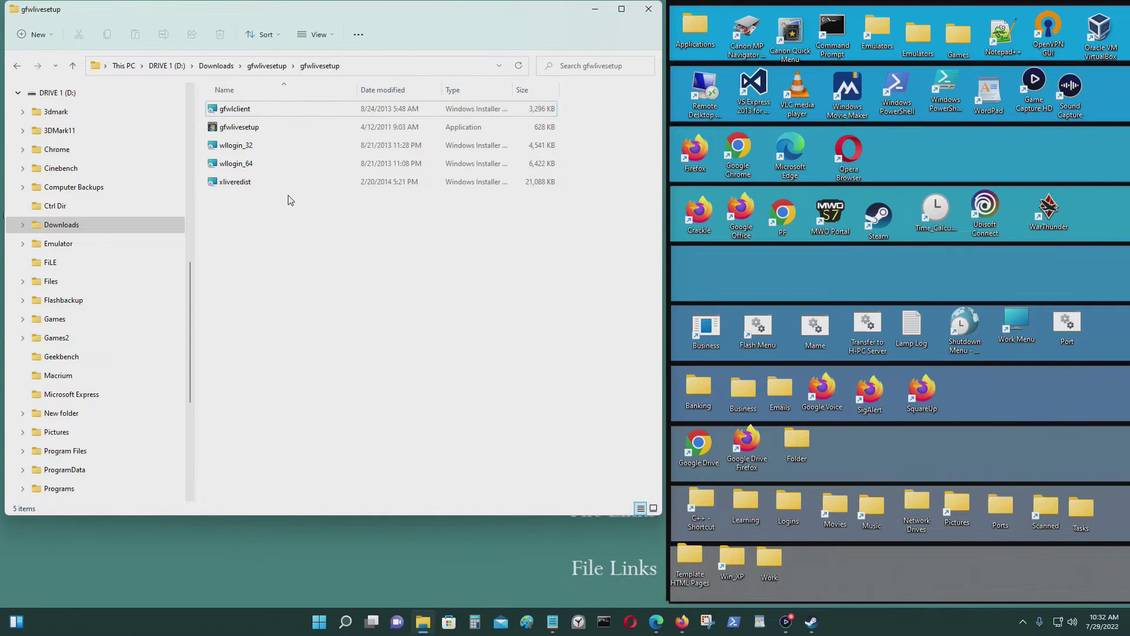
# - Run gfwlivesetup to install Games for Windows - LIVE, launch it, and dismiss the connection error
pyautogui.doubleClick(257, 128)
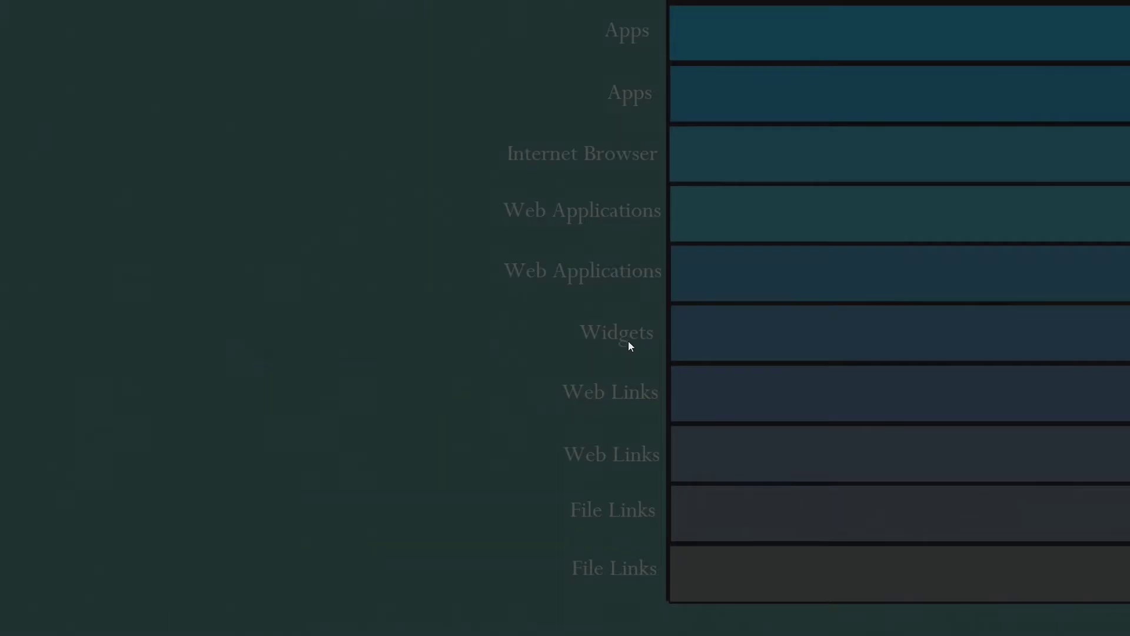
pyautogui.click(577, 406)
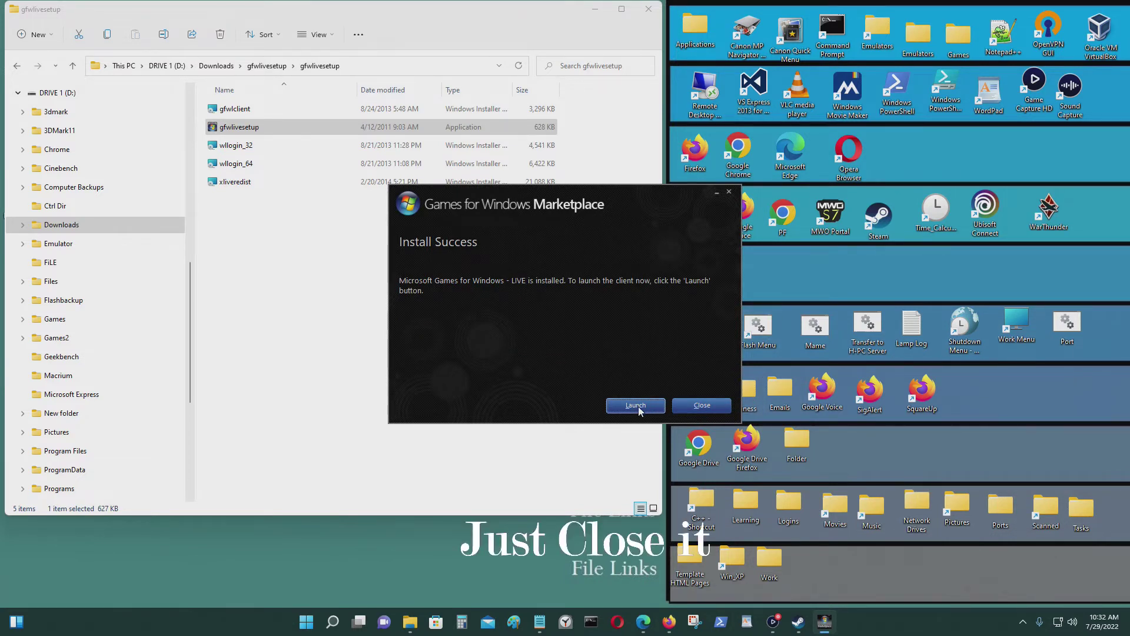
pyautogui.click(636, 405)
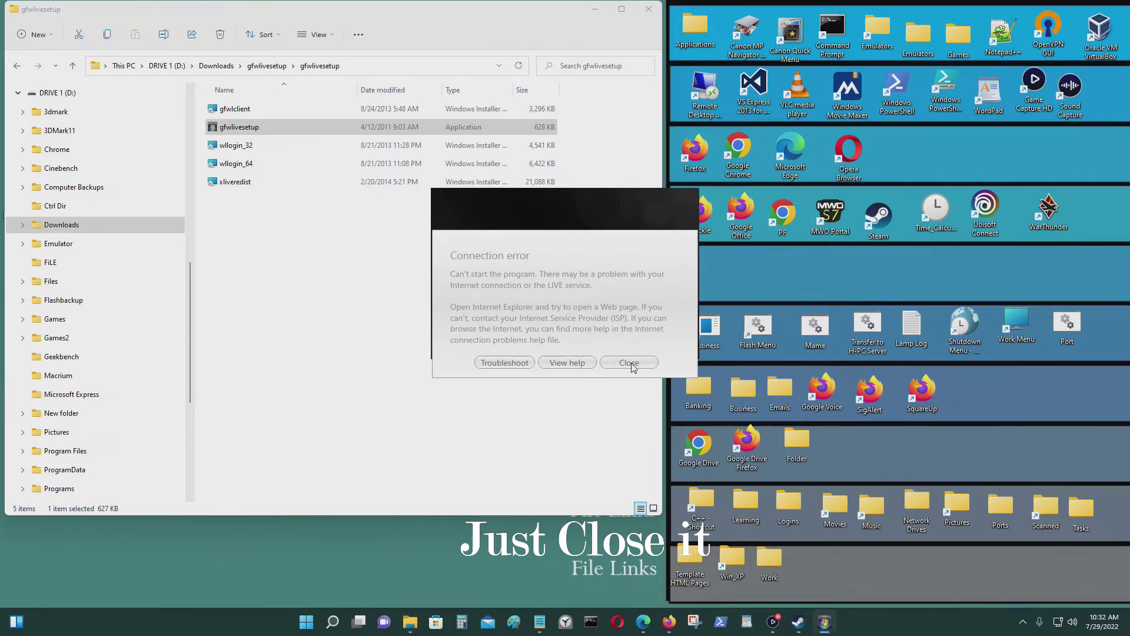
pyautogui.click(629, 362)
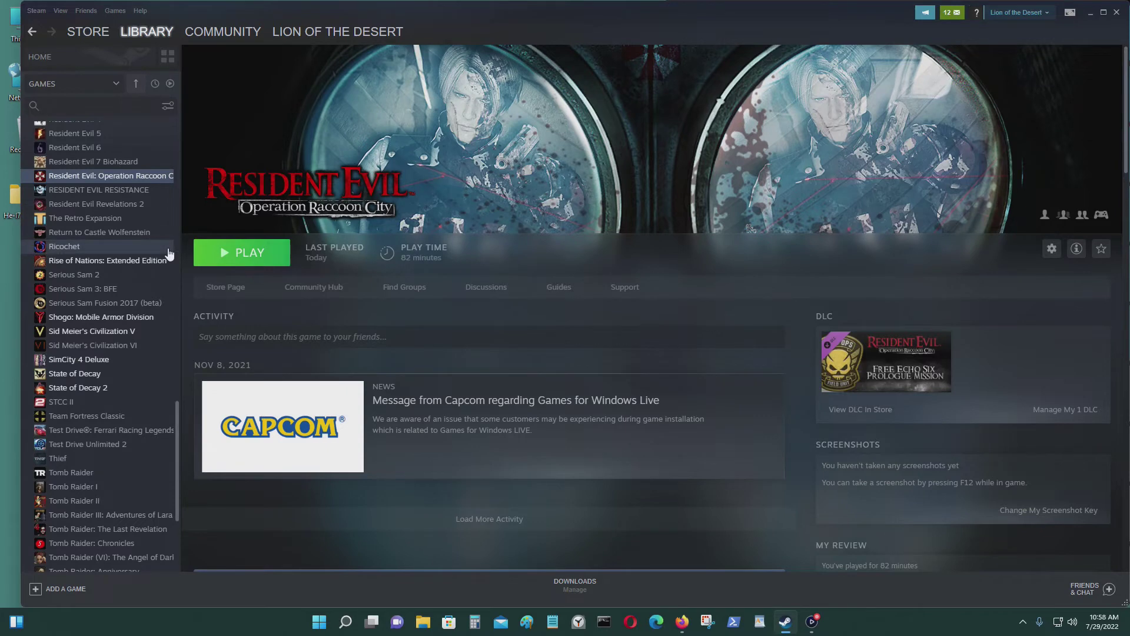
# - Play Resident Evil: Operation Raccoon City from Steam, approving the Steam Client Service prompt
pyautogui.click(244, 262)
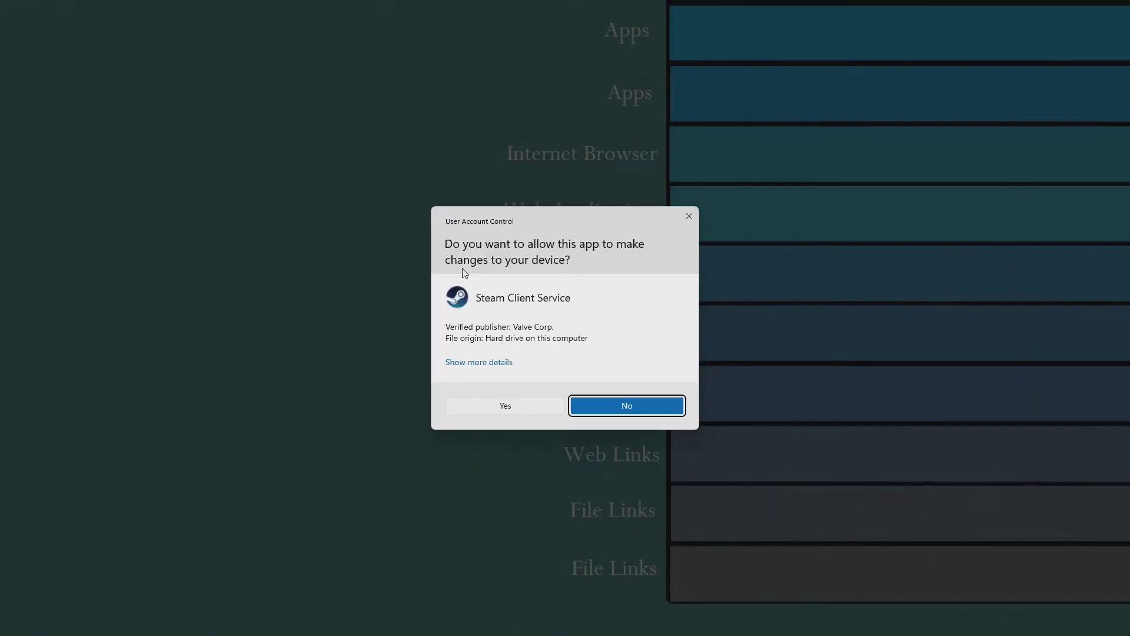
pyautogui.click(524, 407)
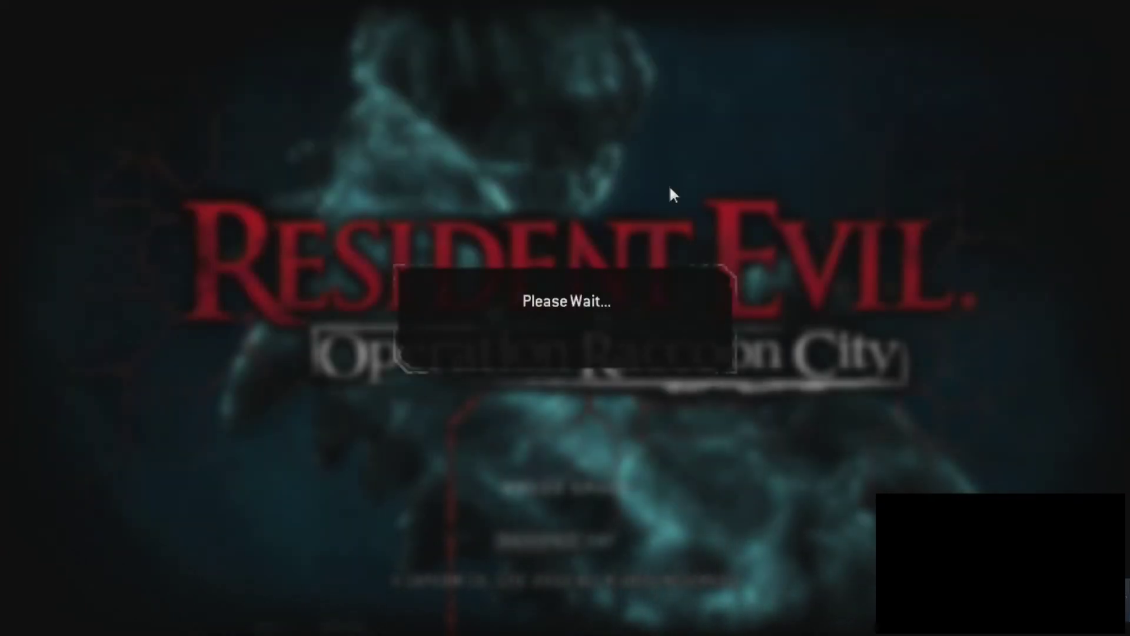
# - Pass the title screen choosing Continue without Saving, then move through the main menu to OPTIONS
pyautogui.press('space')
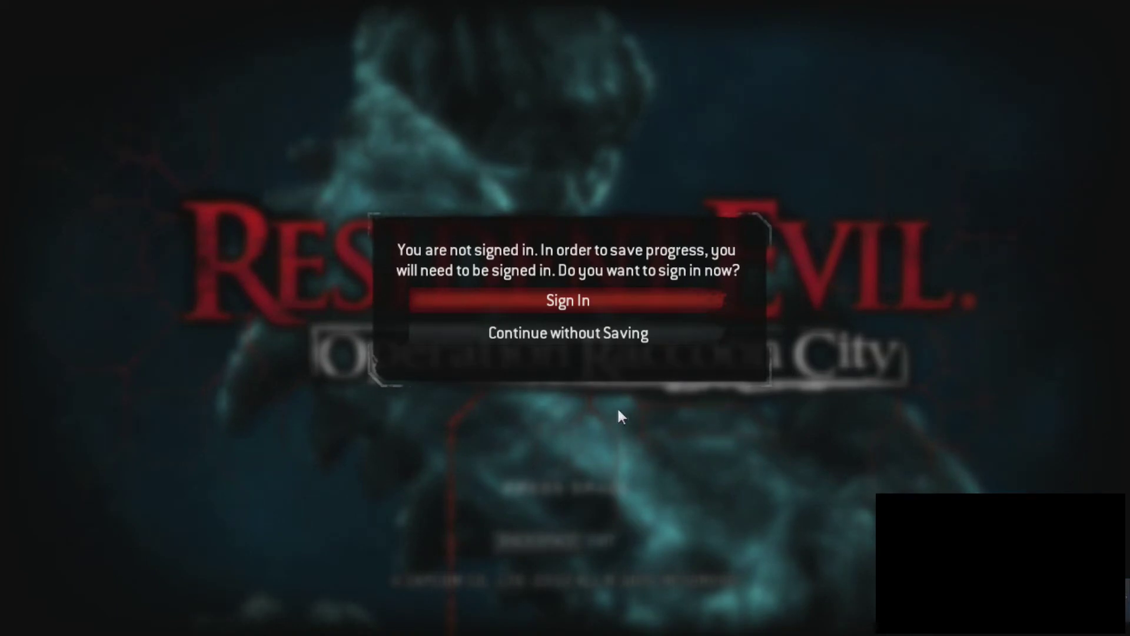
pyautogui.click(602, 333)
pyautogui.click(566, 348)
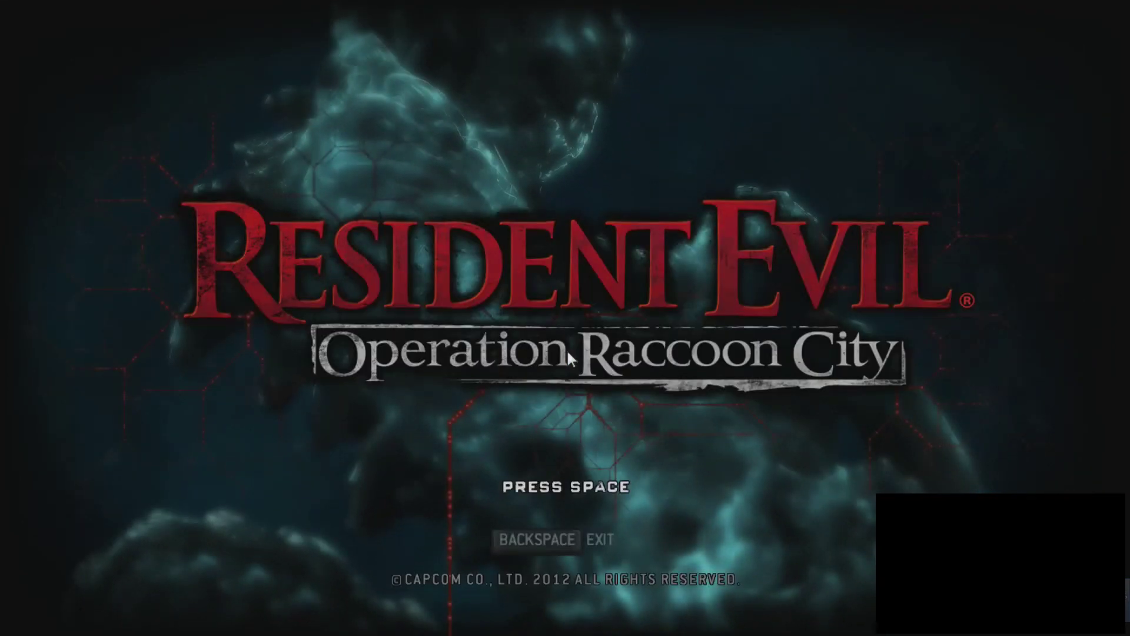
pyautogui.press('space')
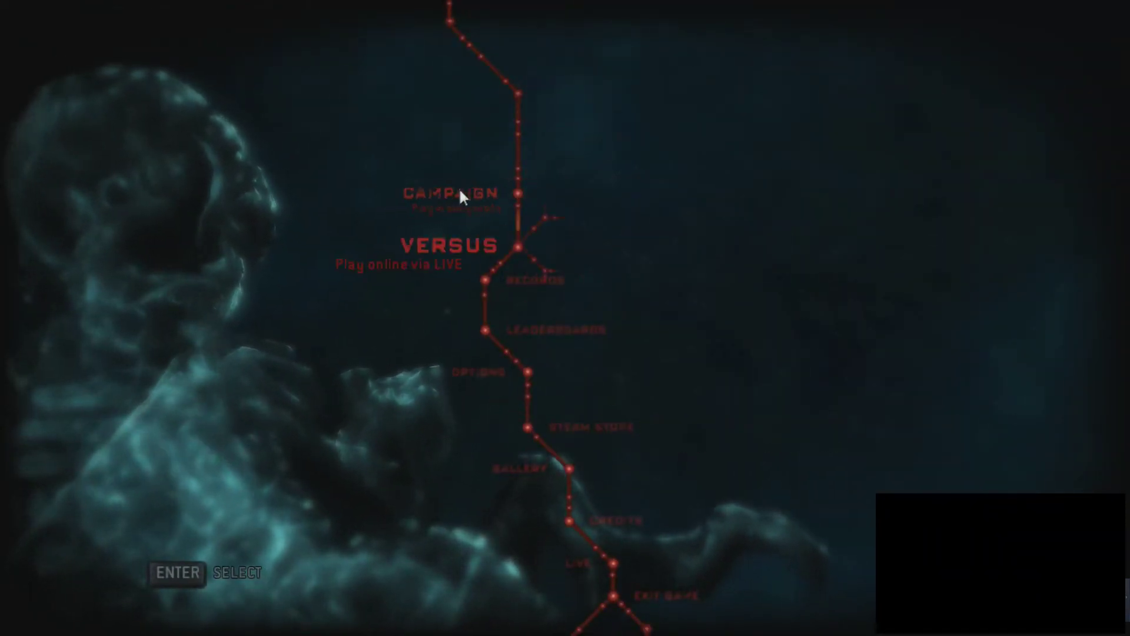
pyautogui.press('Up')
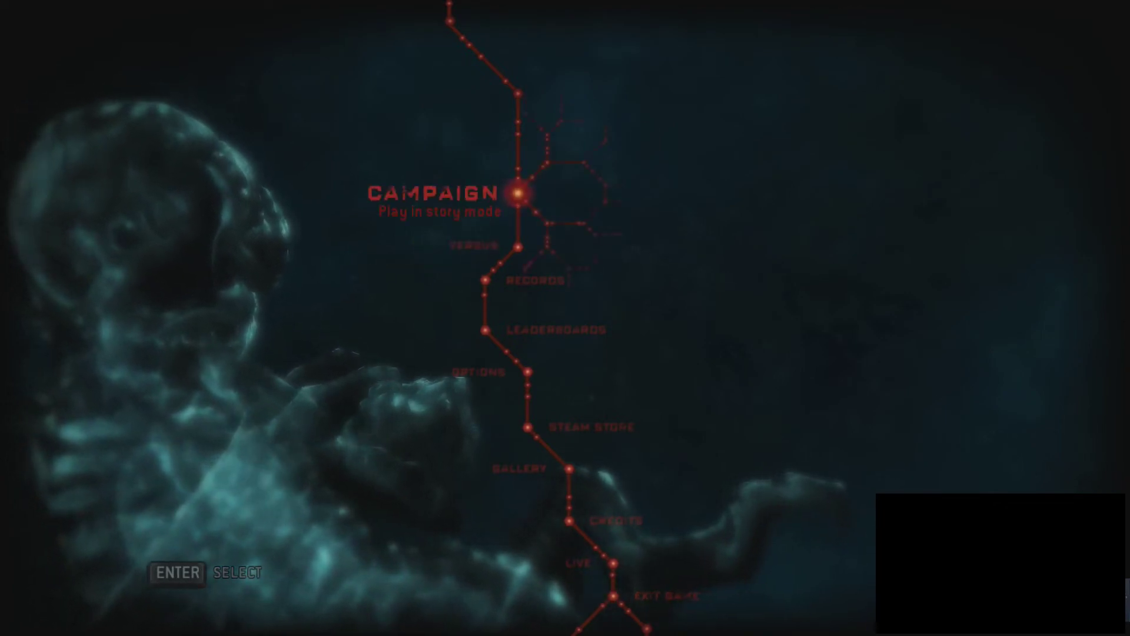
pyautogui.press('Down')
pyautogui.press('Down')
pyautogui.press('Down')
pyautogui.press('Down')
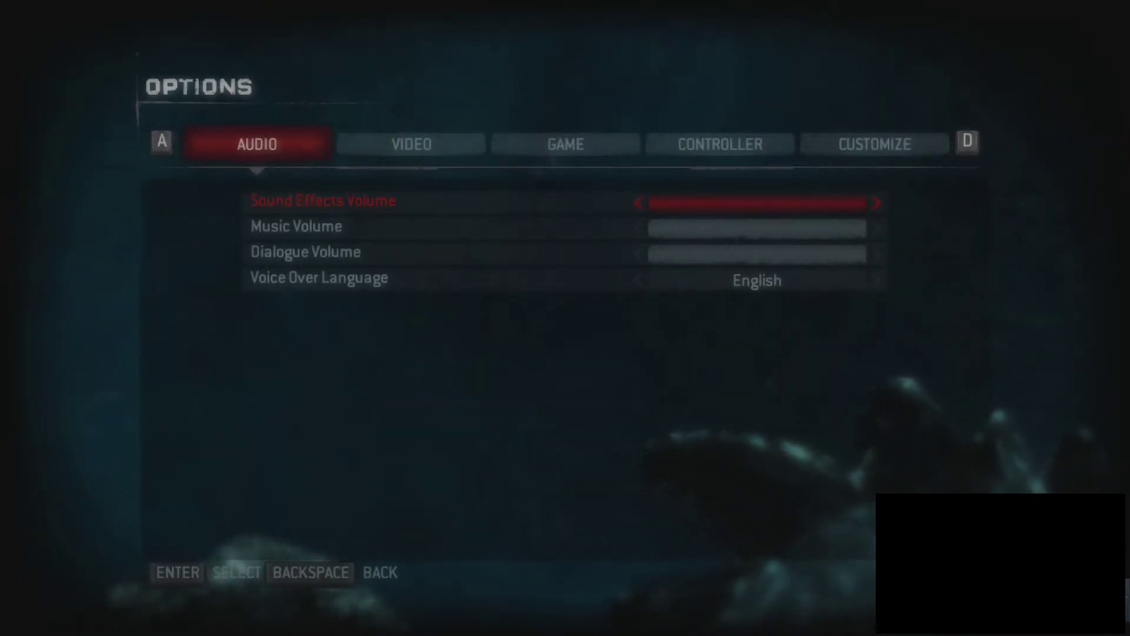
pyautogui.press('d')
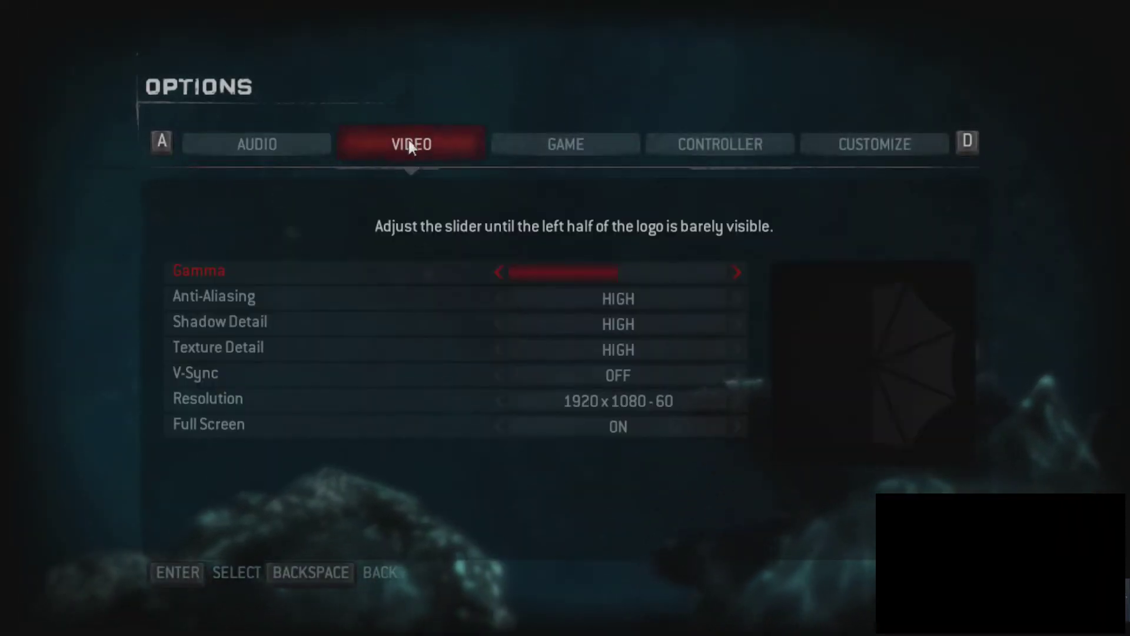
pyautogui.click(529, 147)
pyautogui.click(673, 152)
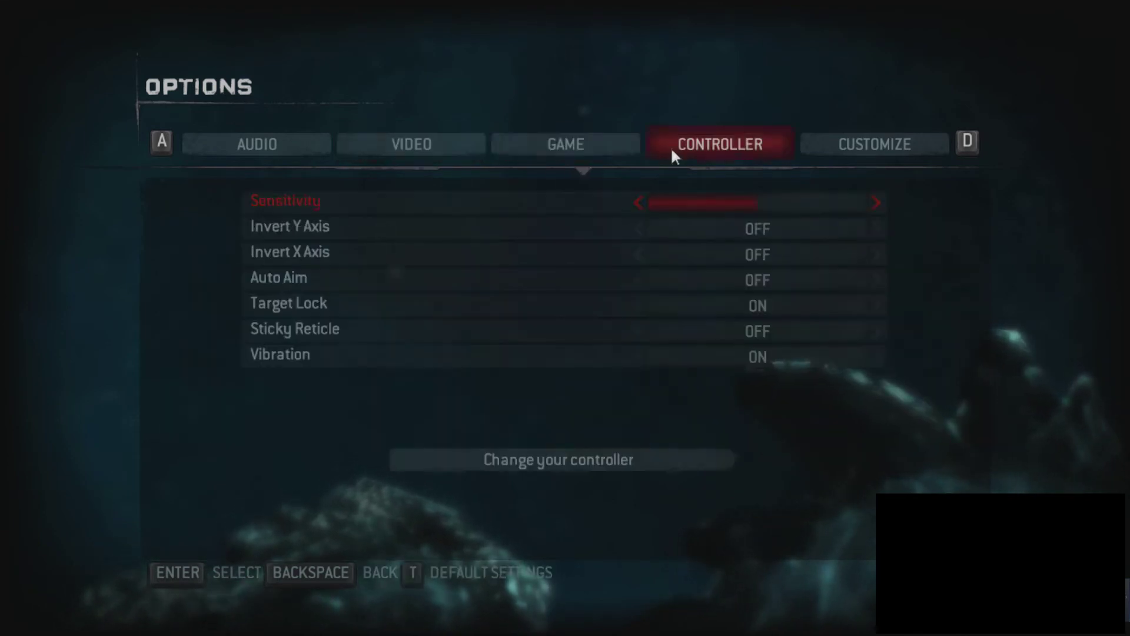
pyautogui.press('d')
pyautogui.press('a')
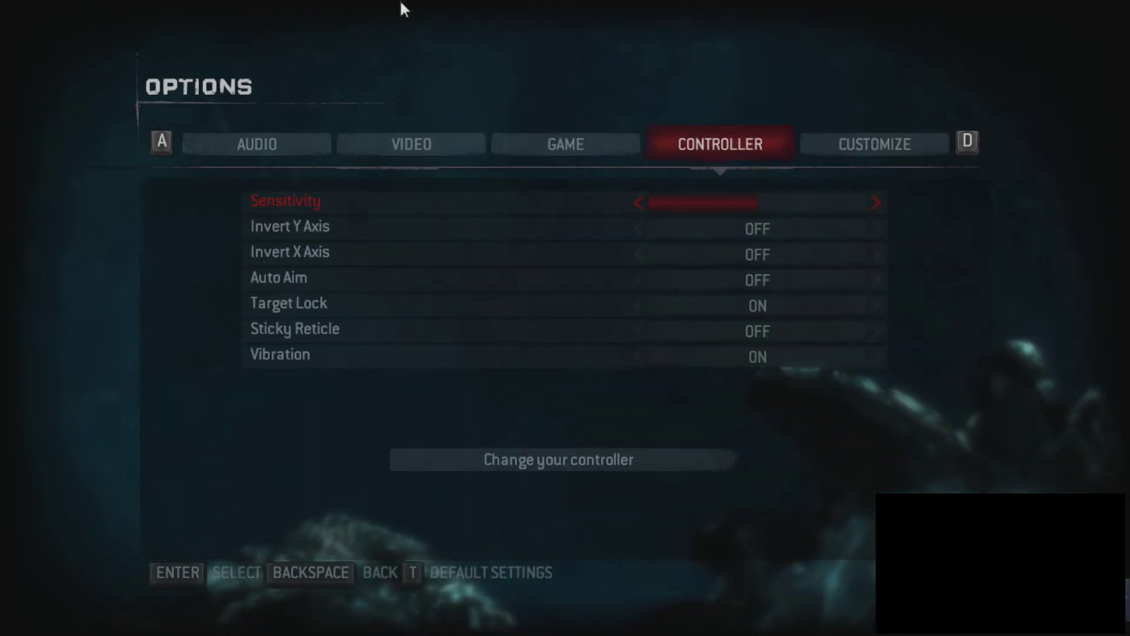
pyautogui.press('BackSpace')
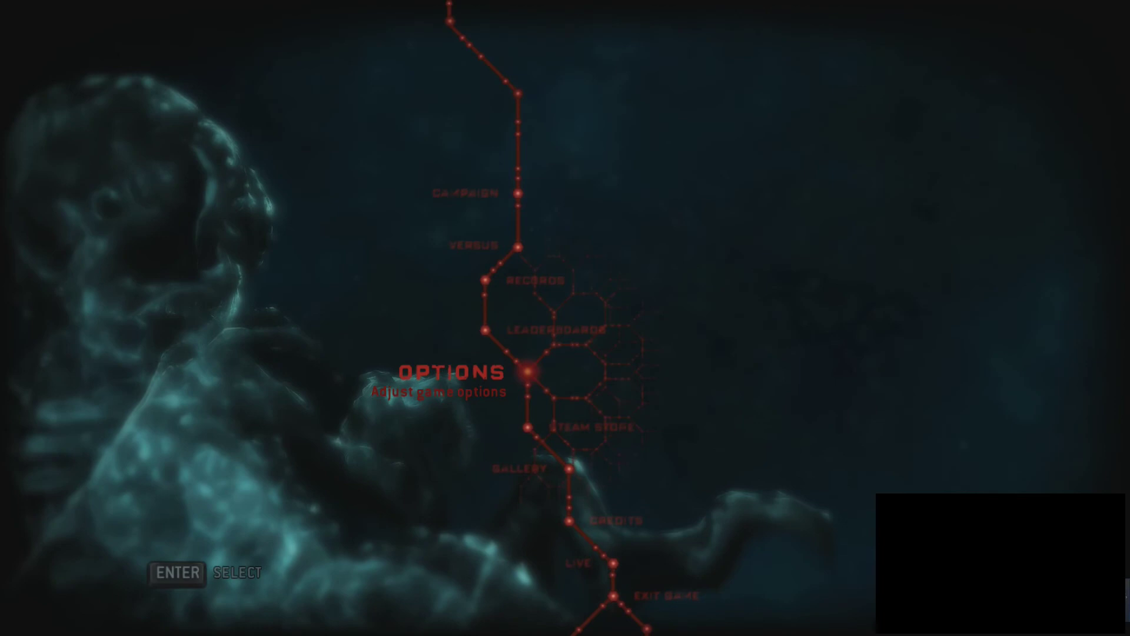
# - Open Campaign > Free Play and dismiss the LIVE sign-in notice blocking Public play
pyautogui.press('Up')
pyautogui.press('Up')
pyautogui.press('Up')
pyautogui.press('Up')
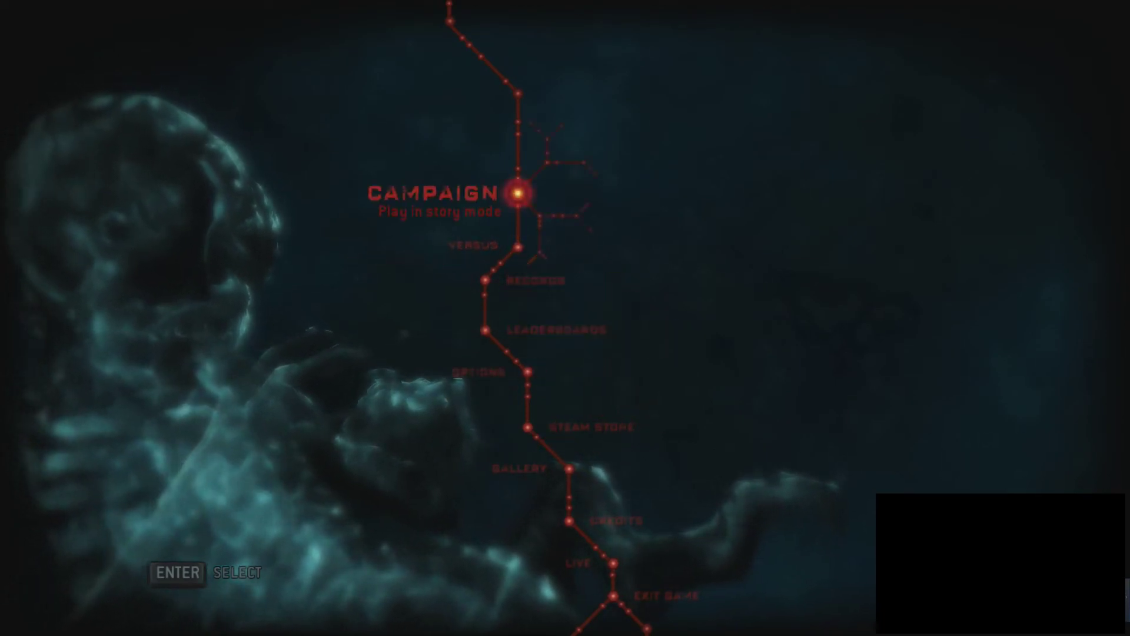
pyautogui.press('Return')
pyautogui.press('Down')
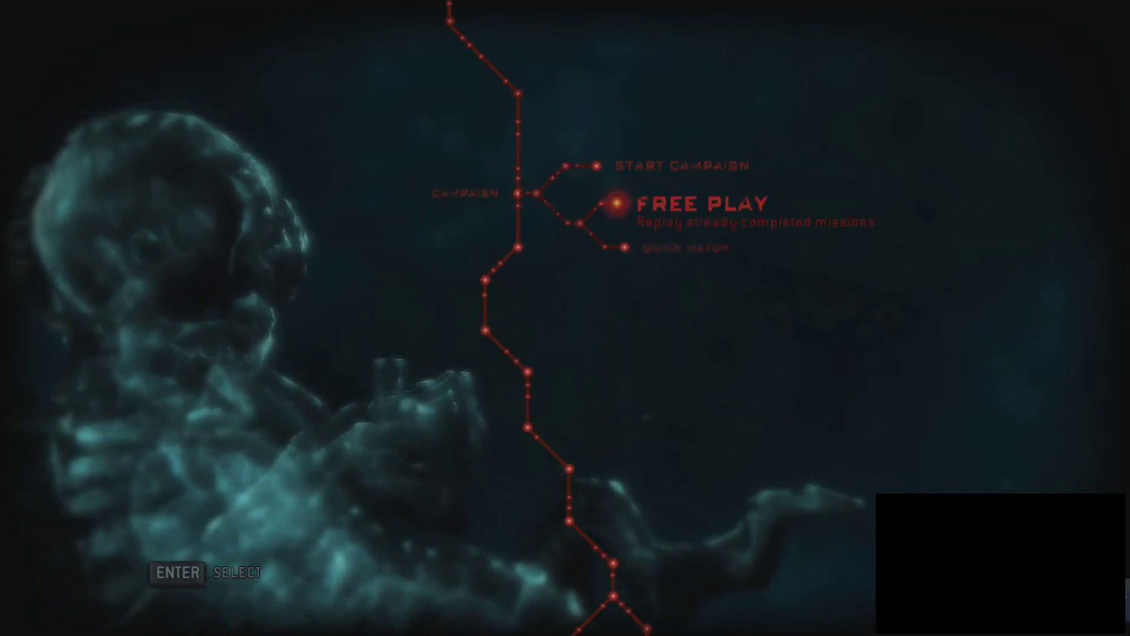
pyautogui.press('Return')
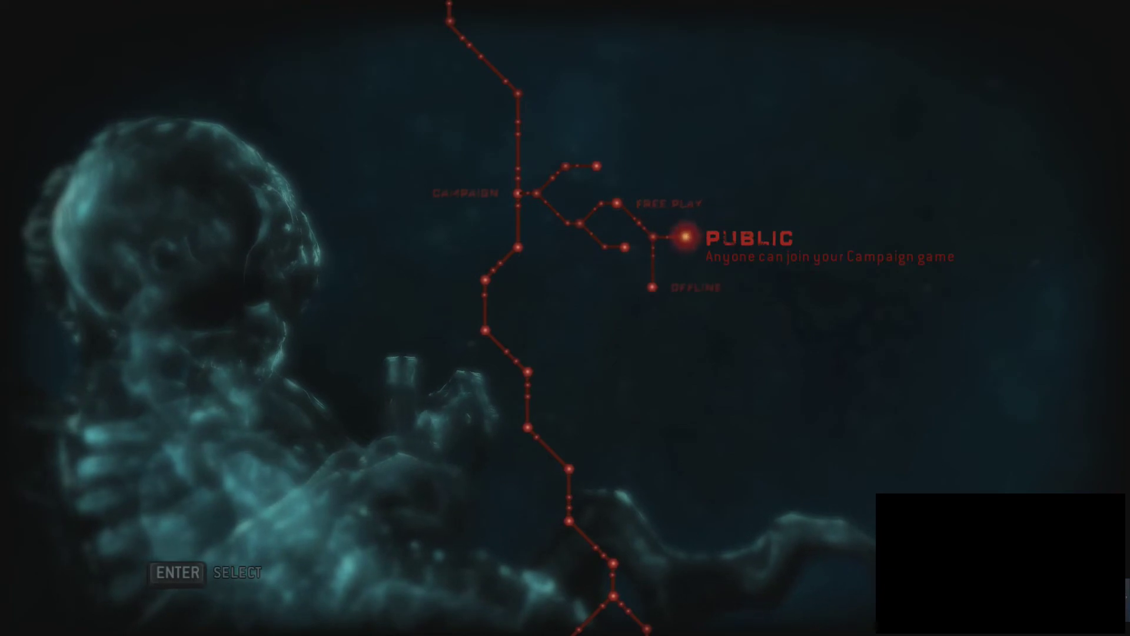
pyautogui.press('Down')
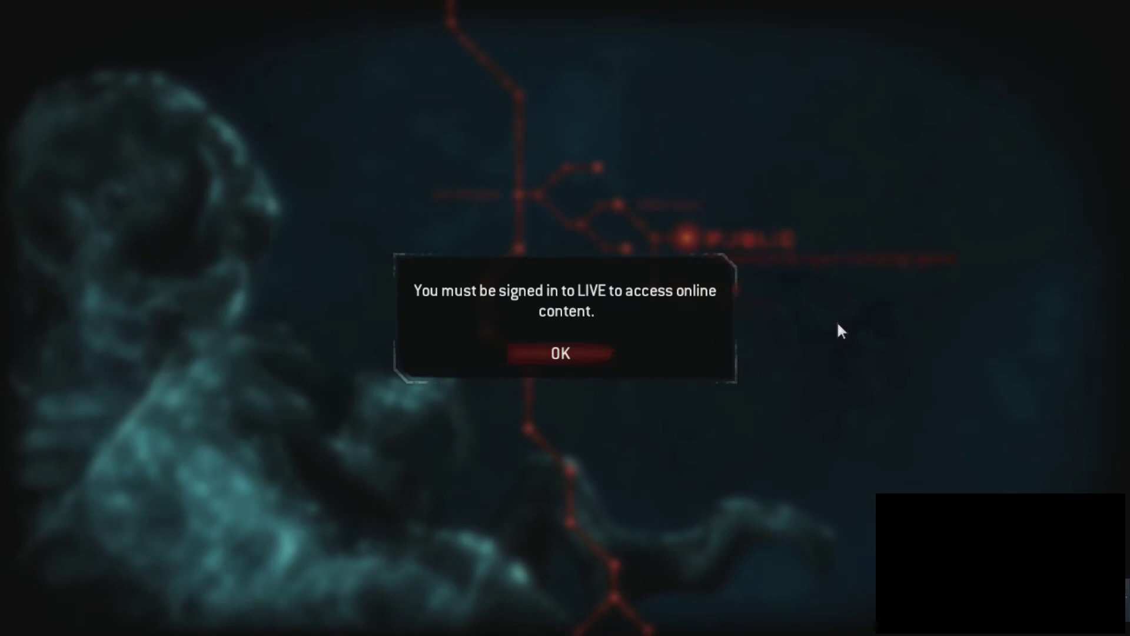
pyautogui.press('Return')
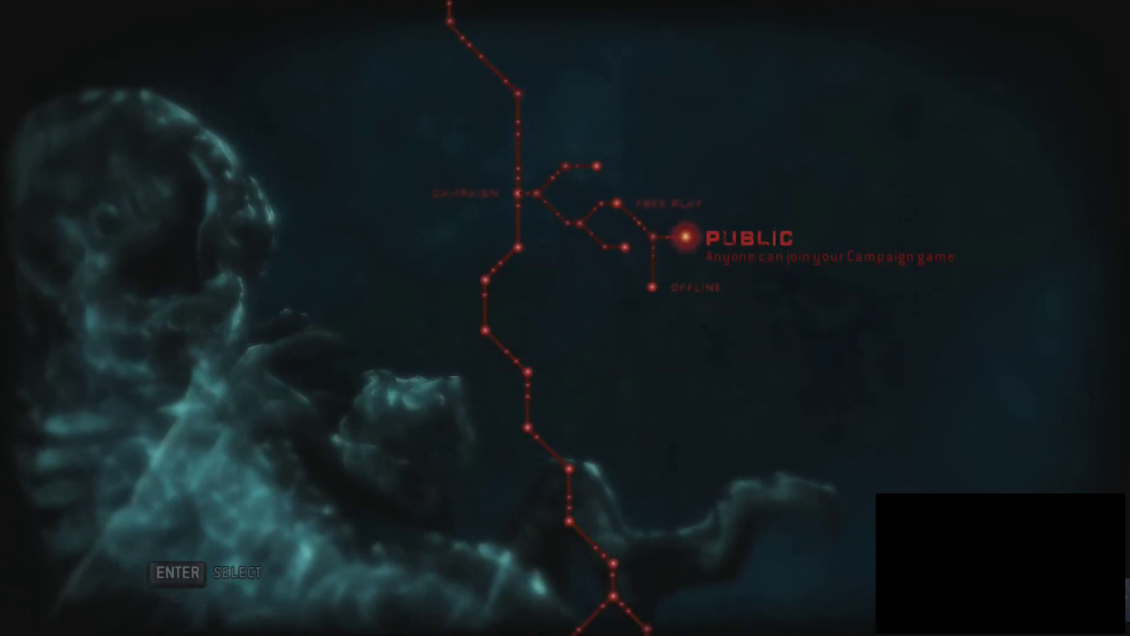
# - Back out of Free Play to the main menu and reopen the Campaign options
pyautogui.press('Escape')
pyautogui.press('Escape')
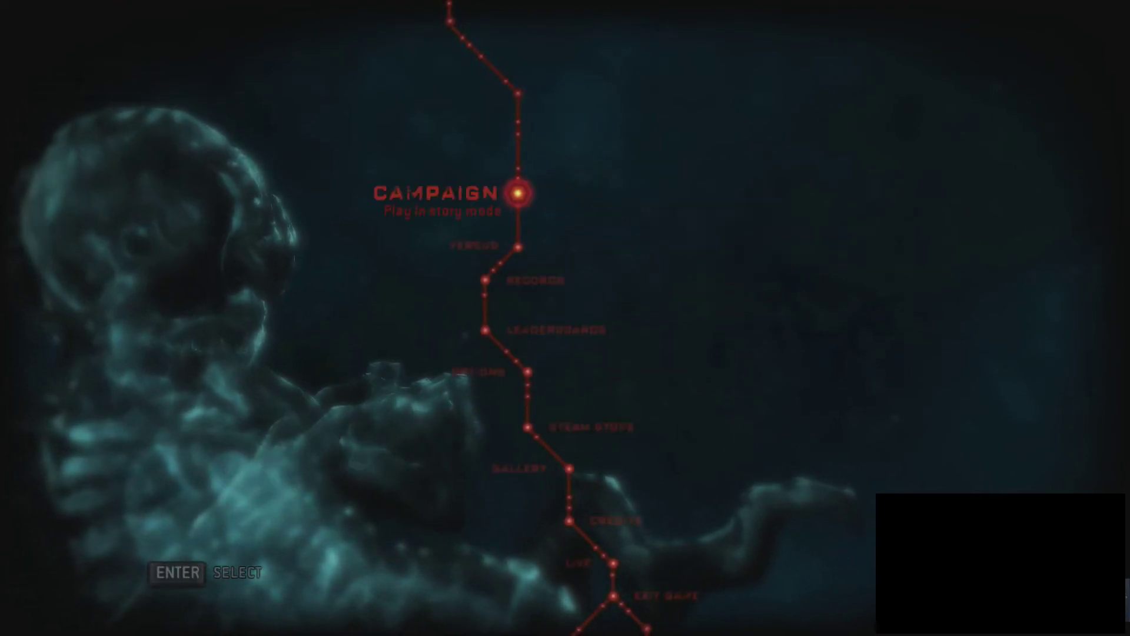
pyautogui.press('Up')
pyautogui.press('Up')
pyautogui.press('Down')
pyautogui.press('Down')
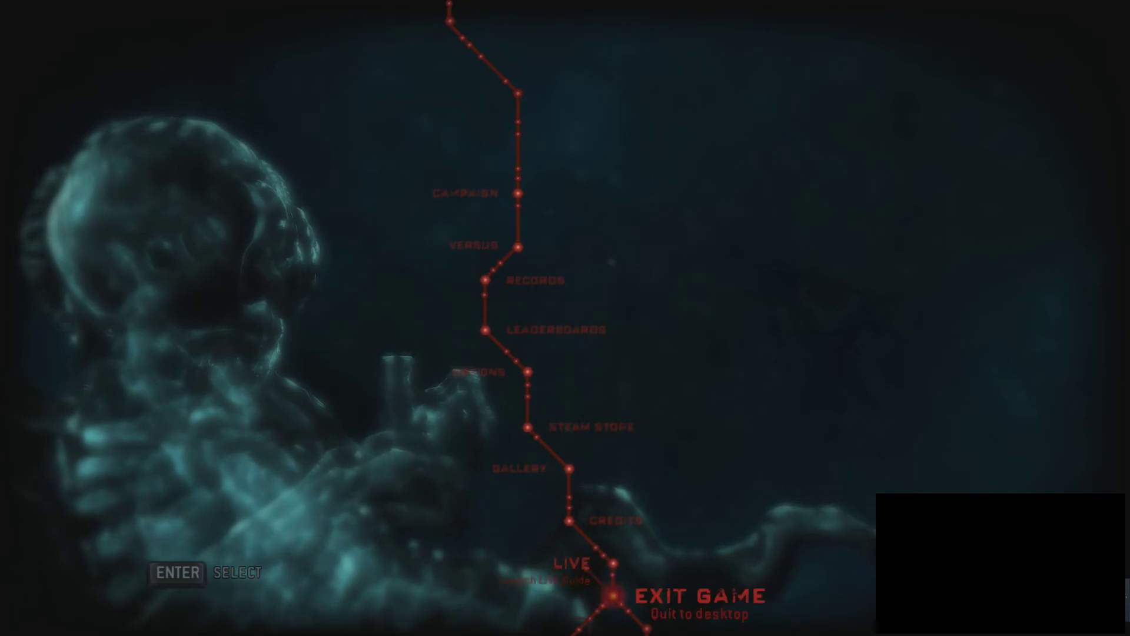
pyautogui.press('Return')
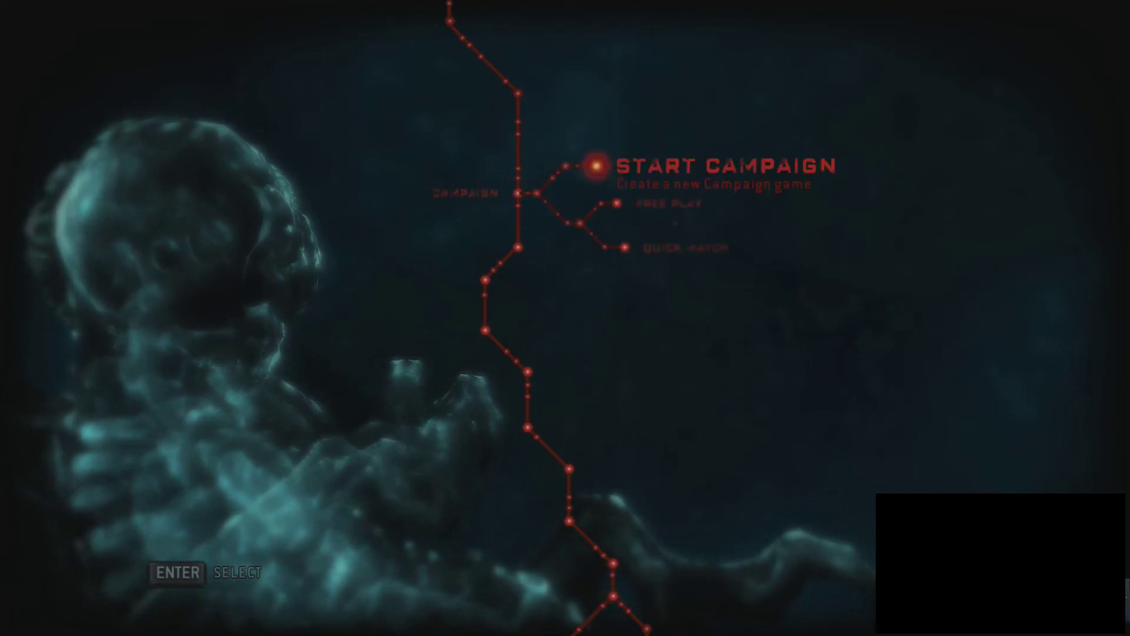
# - Start a new Offline campaign on Normal difficulty
pyautogui.press('Return')
pyautogui.press('Up')
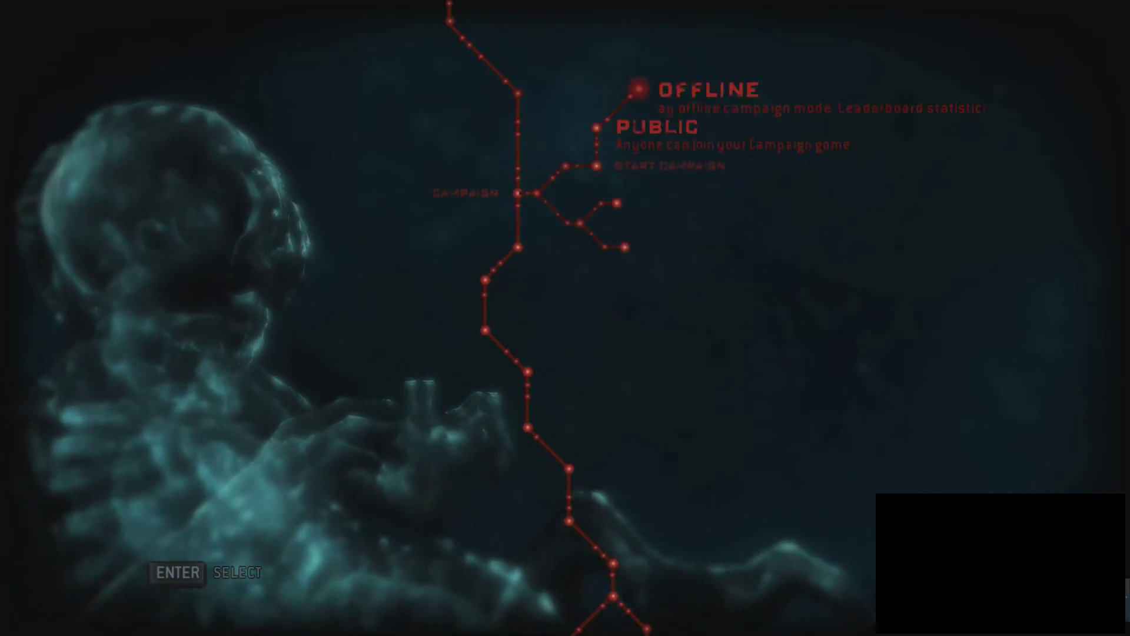
pyautogui.press('Return')
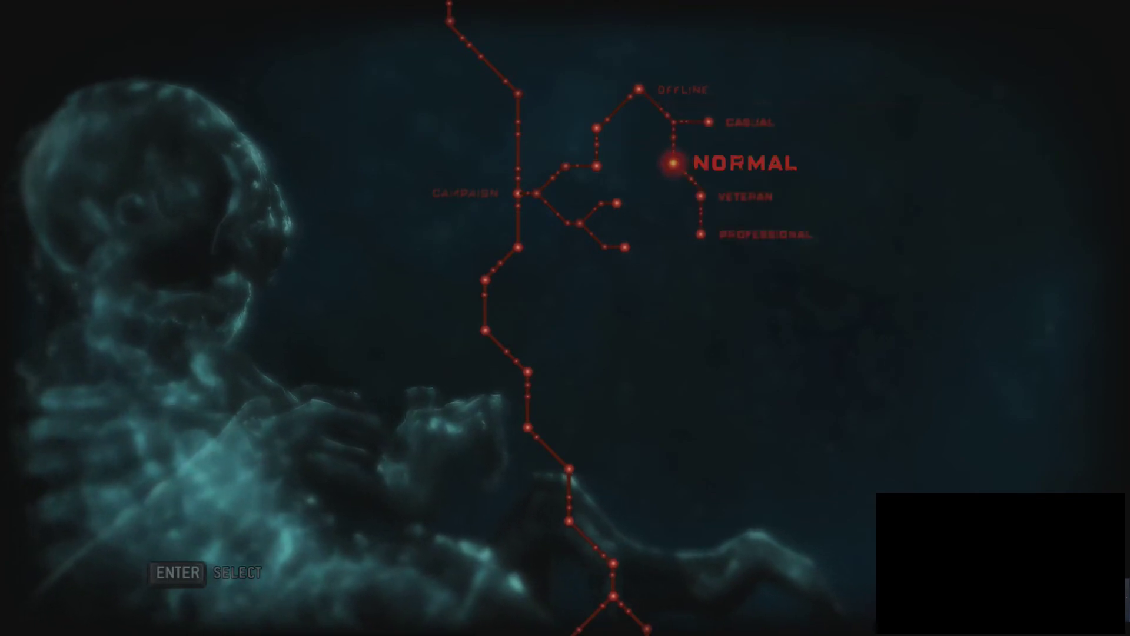
pyautogui.press('Return')
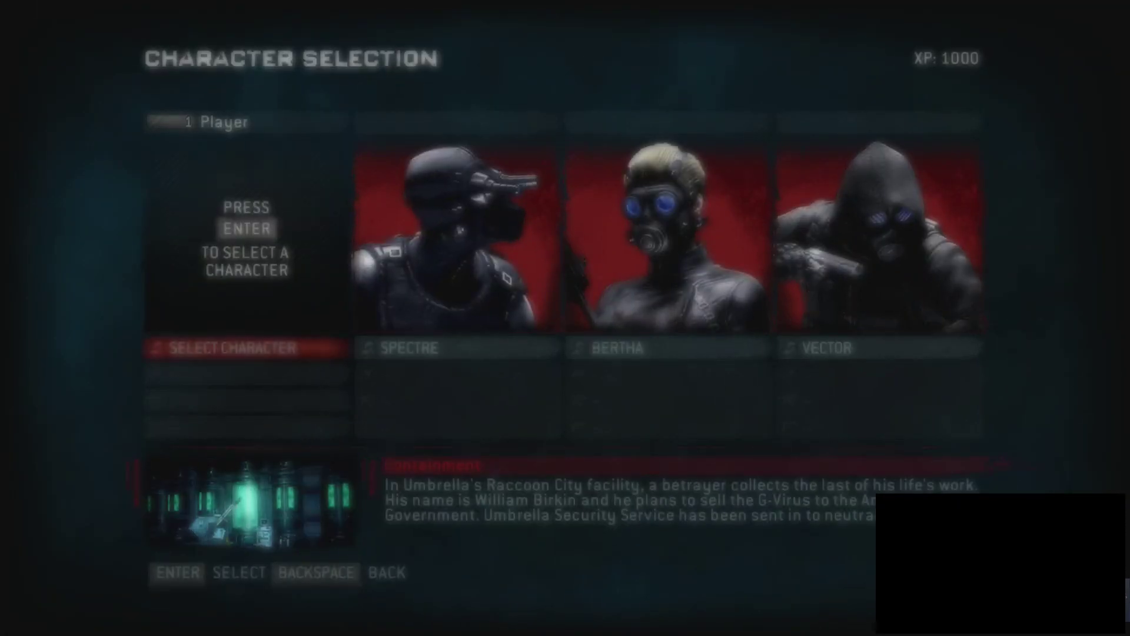
pyautogui.press('Right')
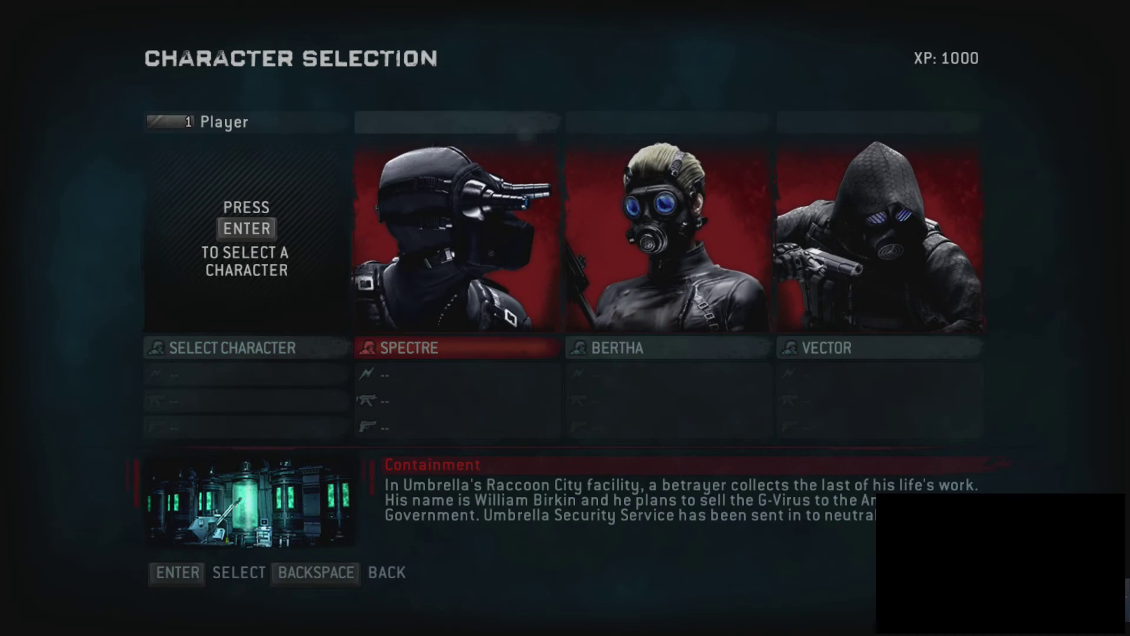
pyautogui.press('Return')
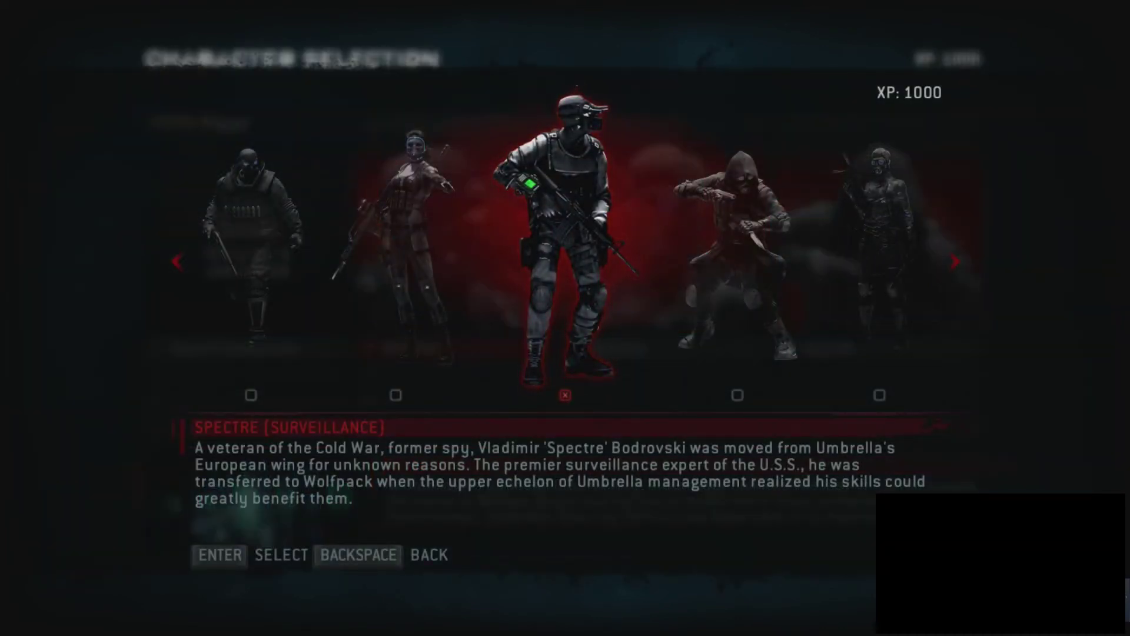
pyautogui.press('Return')
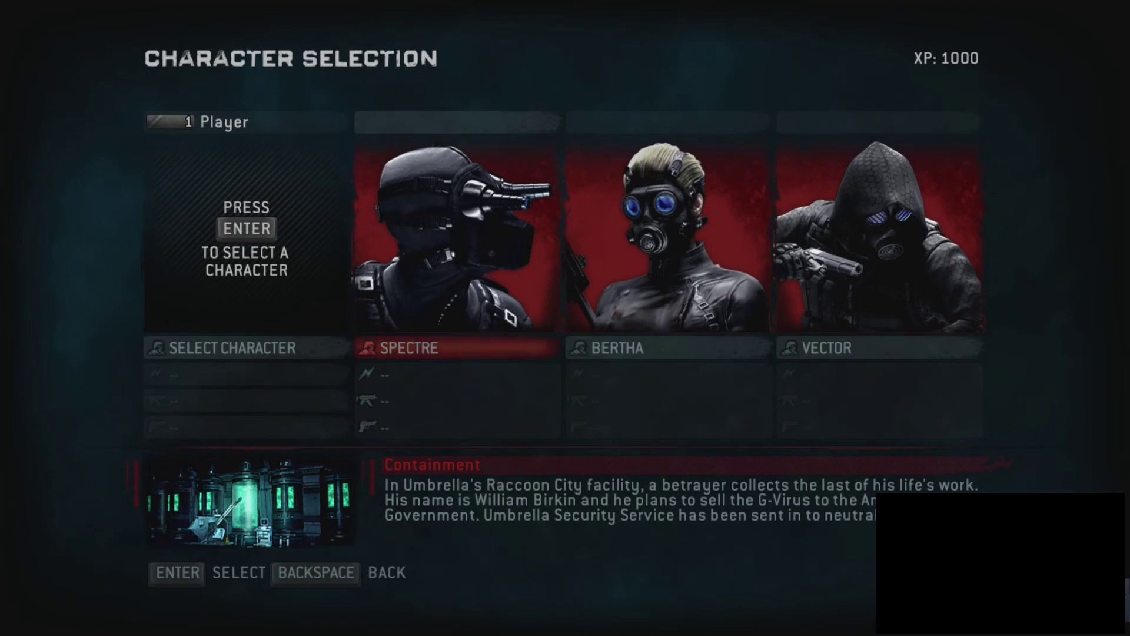
pyautogui.press('Right')
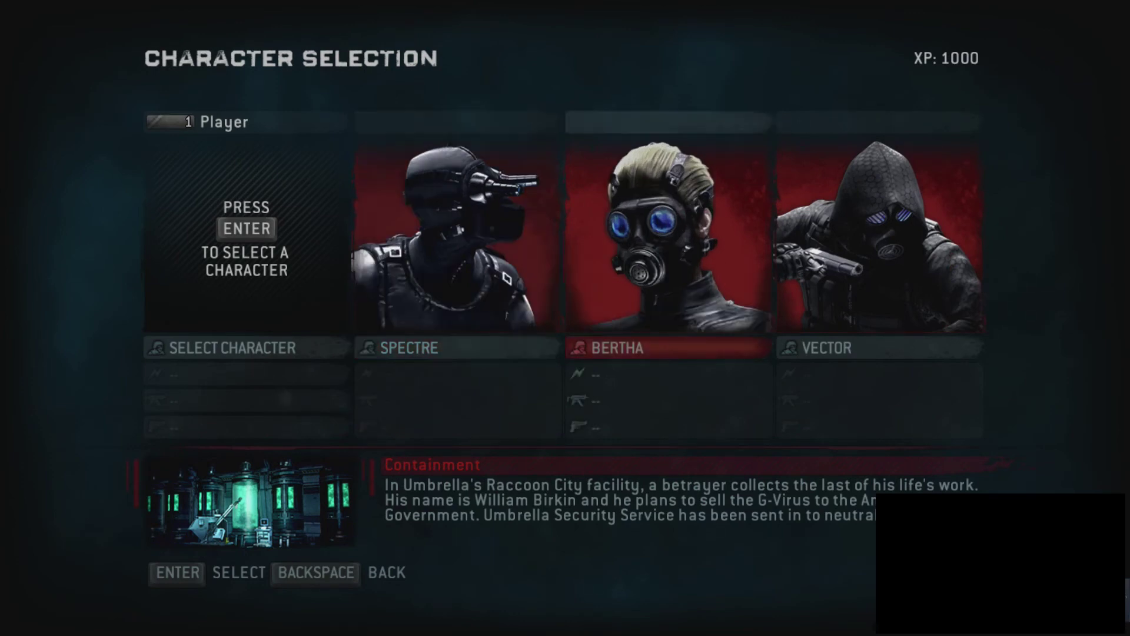
pyautogui.press('Return')
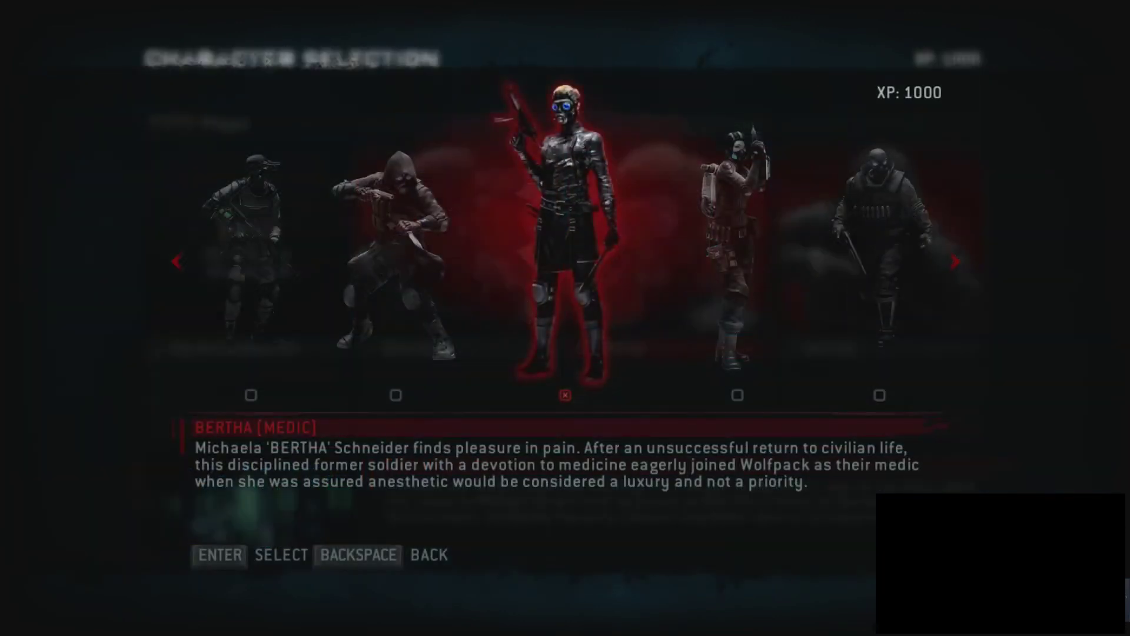
pyautogui.press('Return')
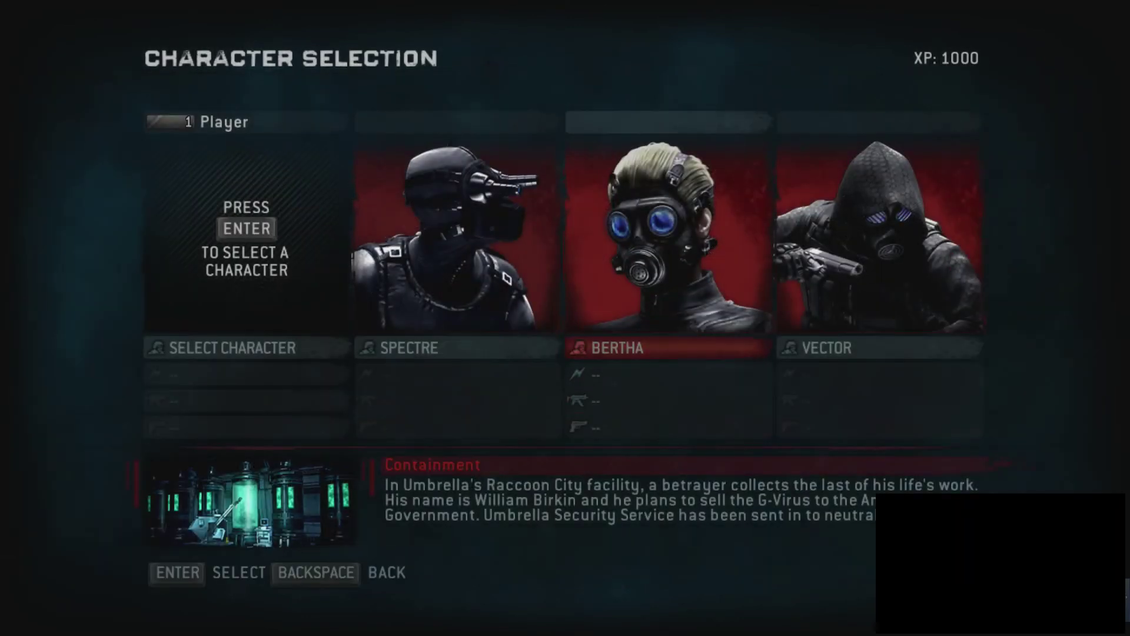
pyautogui.press('Right')
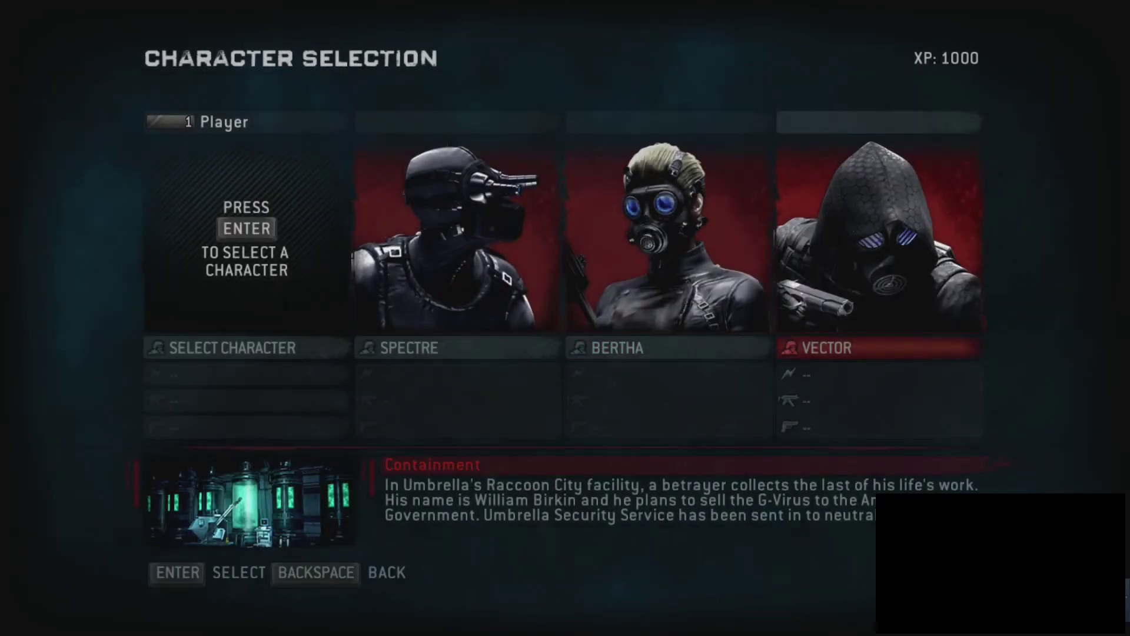
pyautogui.press('Left')
pyautogui.press('Right')
pyautogui.press('Left')
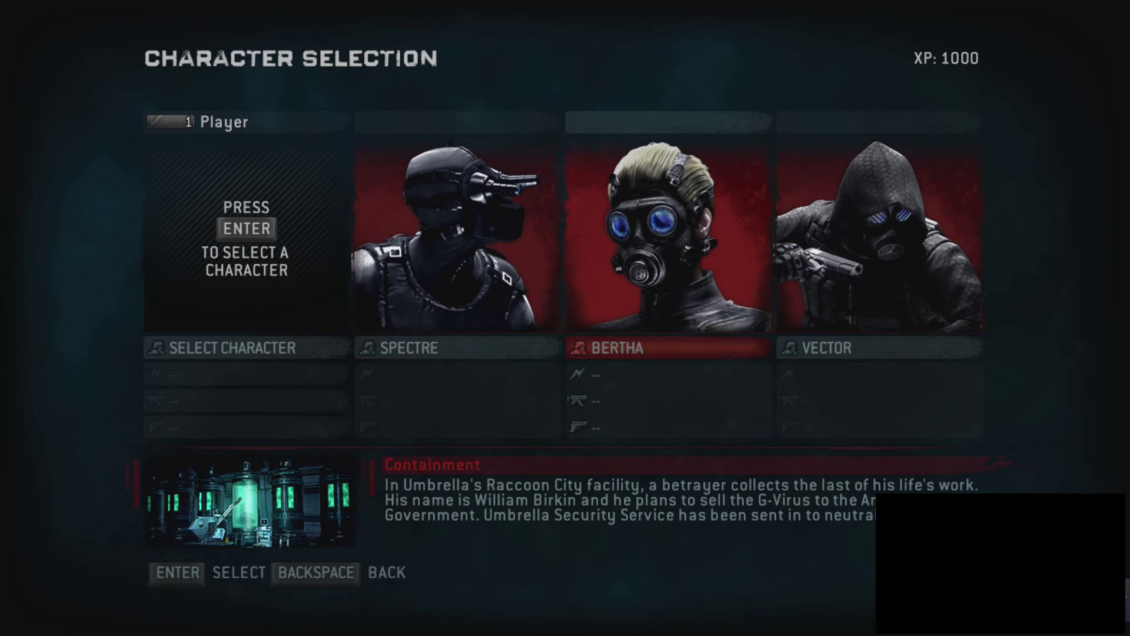
pyautogui.press('Right')
pyautogui.press('Return')
pyautogui.press('Return')
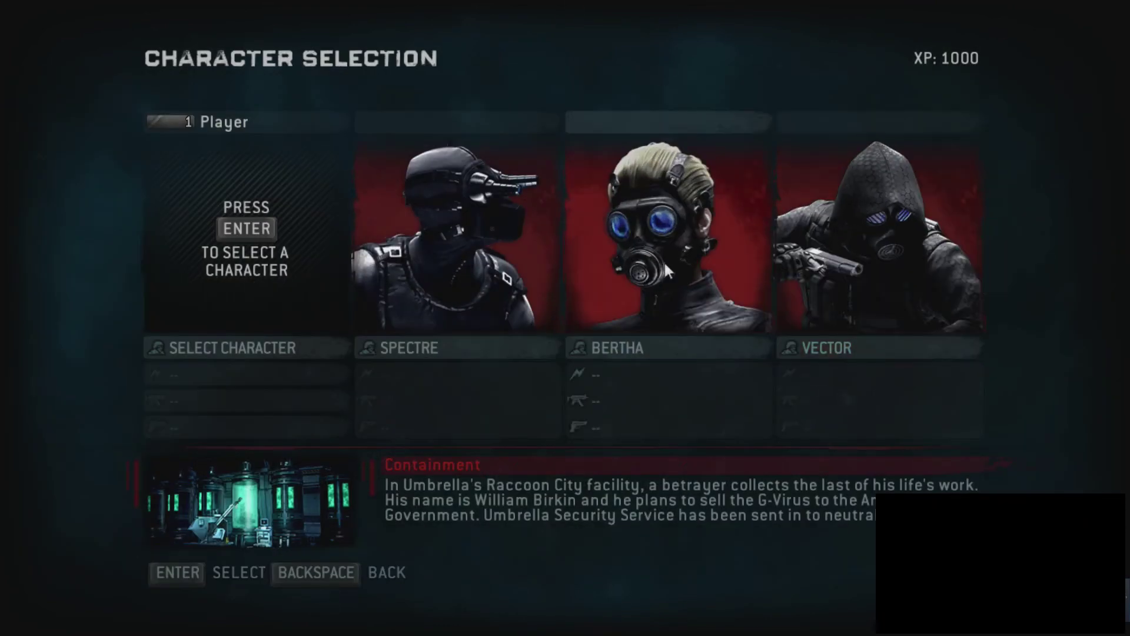
# - Choose Vector instead of Spectre as the player's character and ready the squad with Space
pyautogui.click(487, 342)
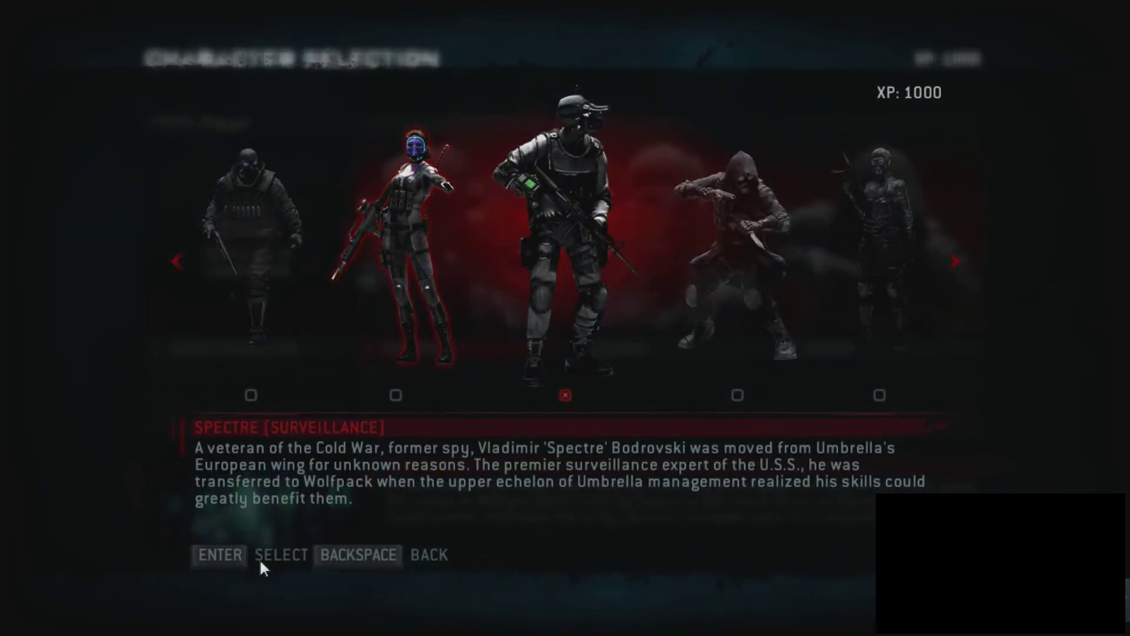
pyautogui.click(545, 238)
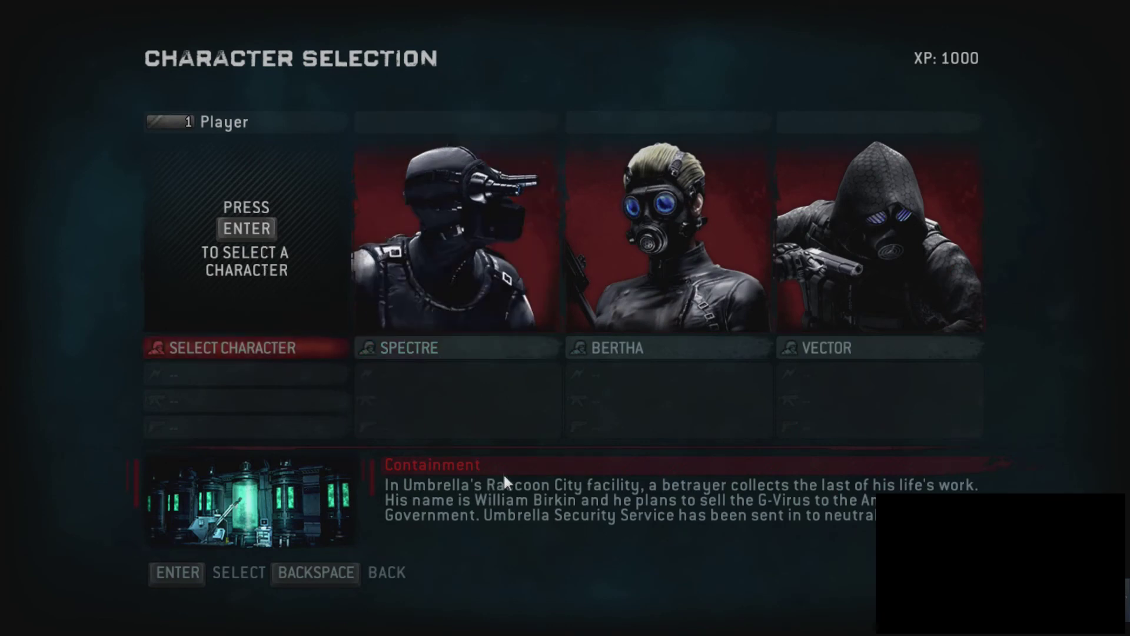
pyautogui.click(217, 349)
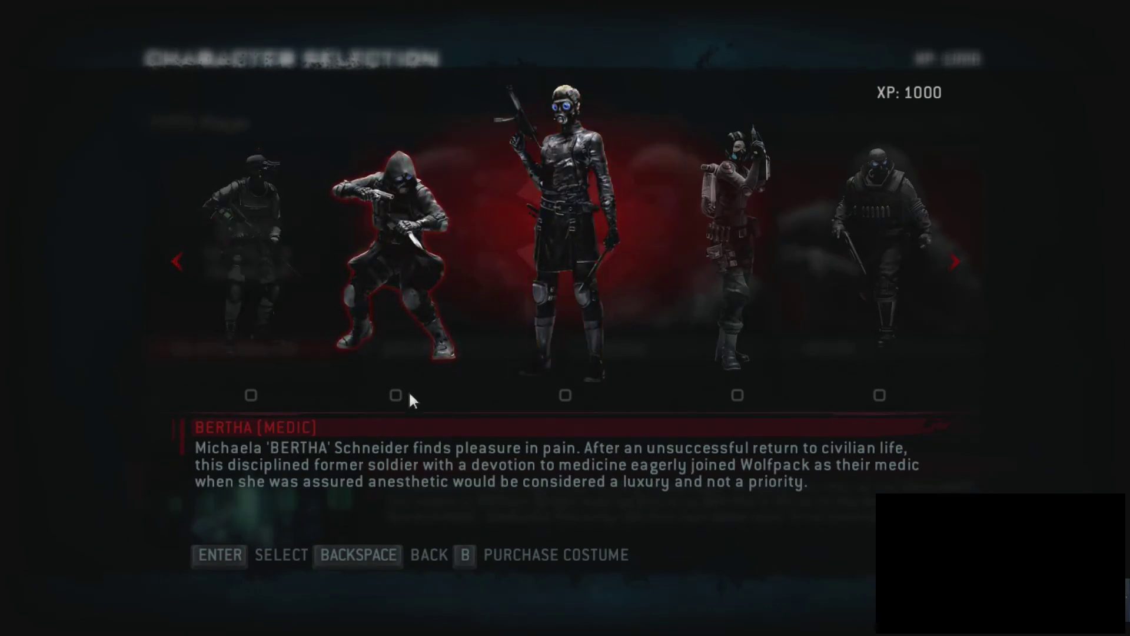
pyautogui.click(405, 312)
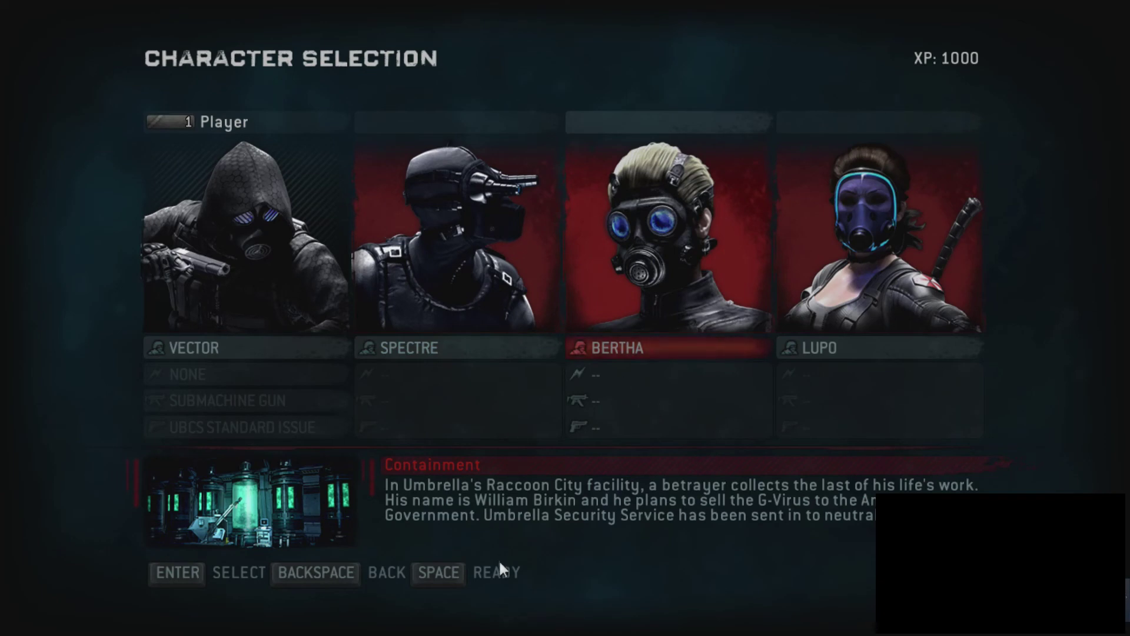
pyautogui.click(304, 353)
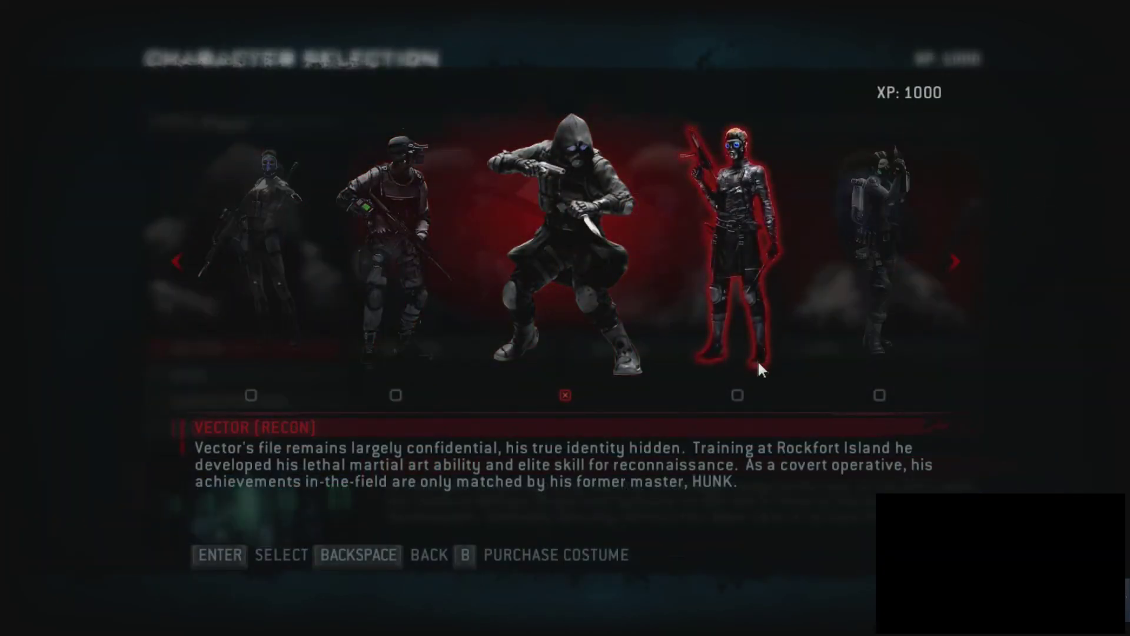
pyautogui.press('BackSpace')
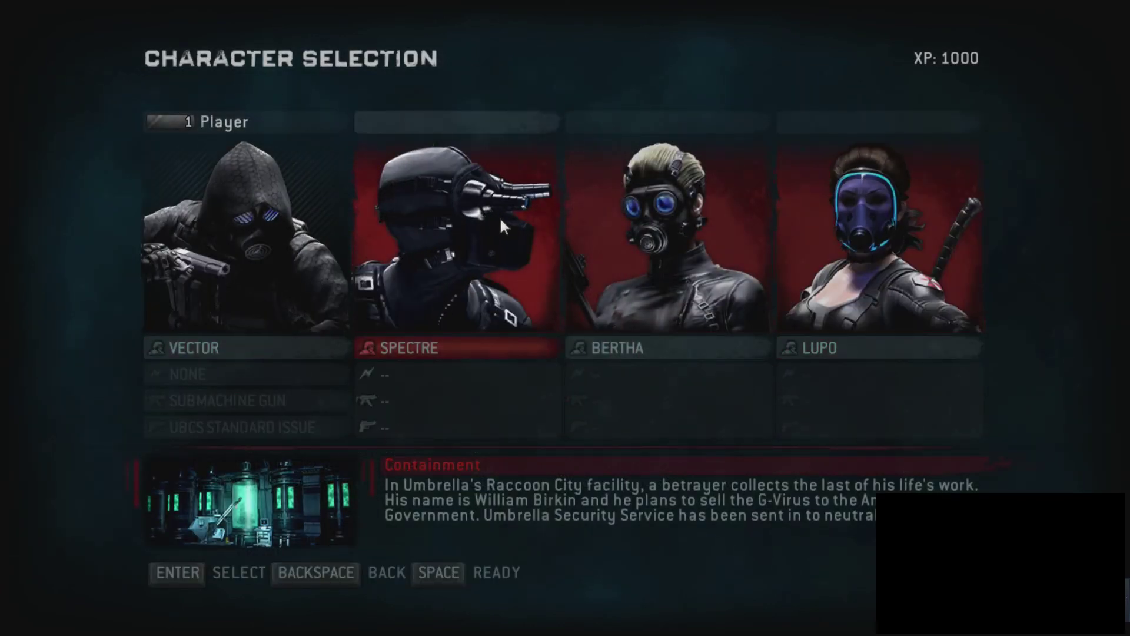
pyautogui.press('space')
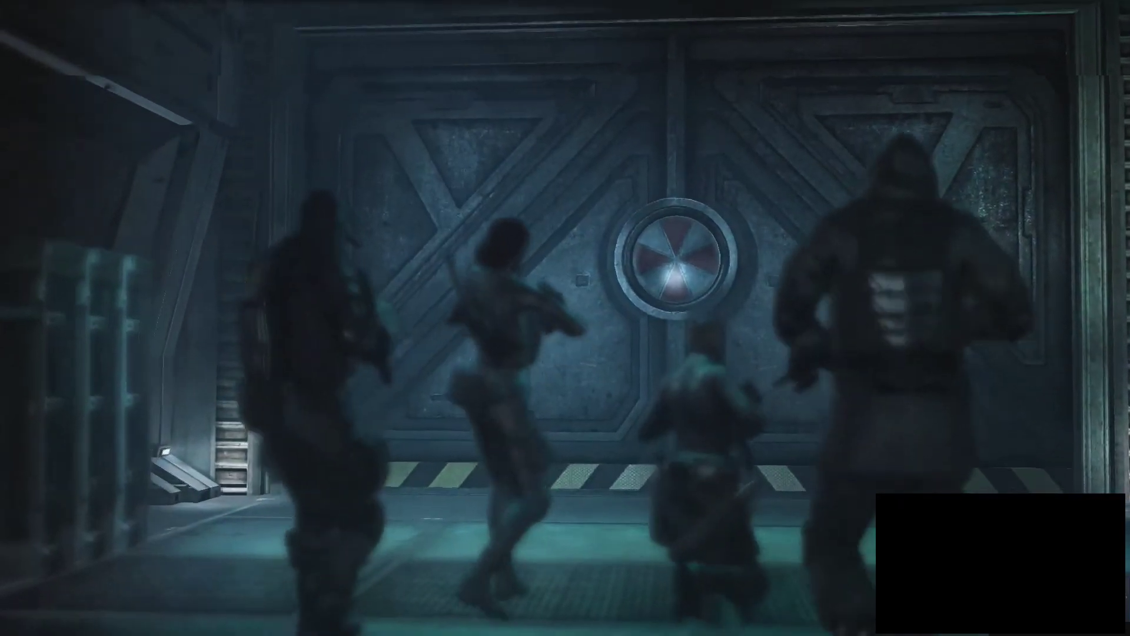
# - Pause the Containment mission with Esc once it has loaded
pyautogui.press('Escape')
# - Choose Exit Game from the pause menu to leave Containment for the main menu
pyautogui.press('Down')
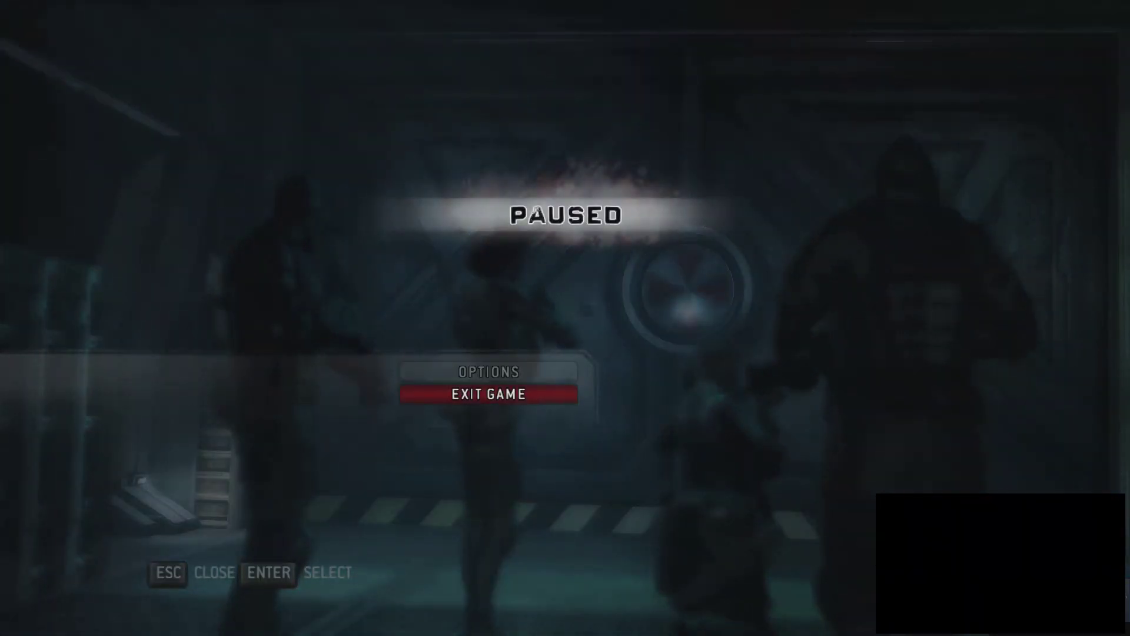
pyautogui.press('Return')
pyautogui.press('Return')
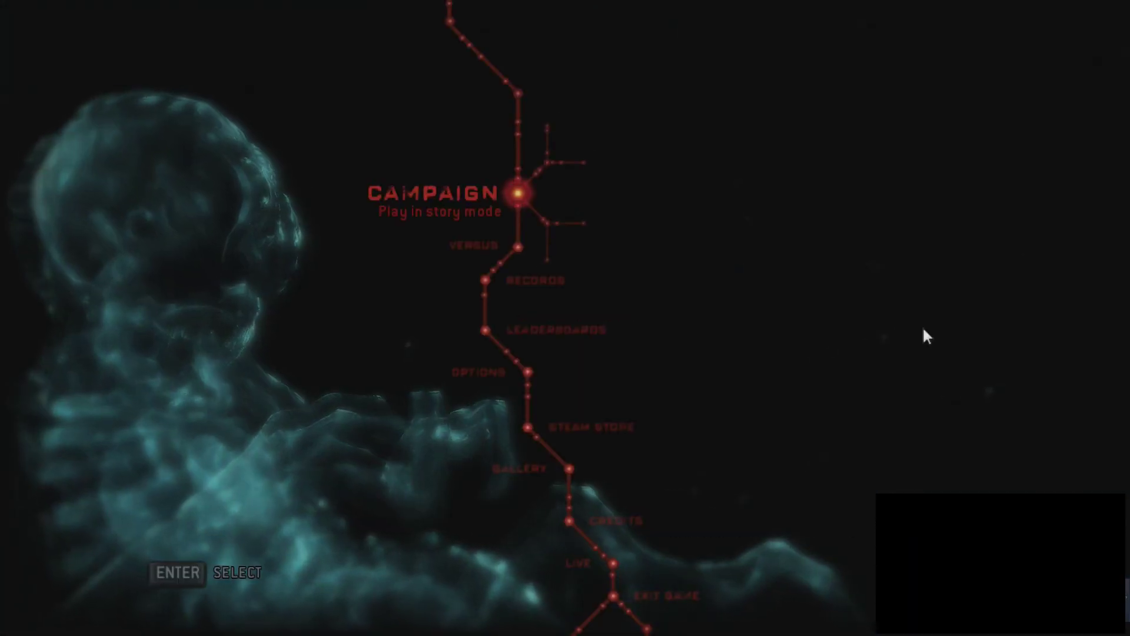
pyautogui.press('Down')
pyautogui.press('Down')
pyautogui.press('Down')
pyautogui.press('Down')
pyautogui.press('Down')
pyautogui.press('Down')
pyautogui.press('Down')
pyautogui.press('Down')
pyautogui.press('Down')
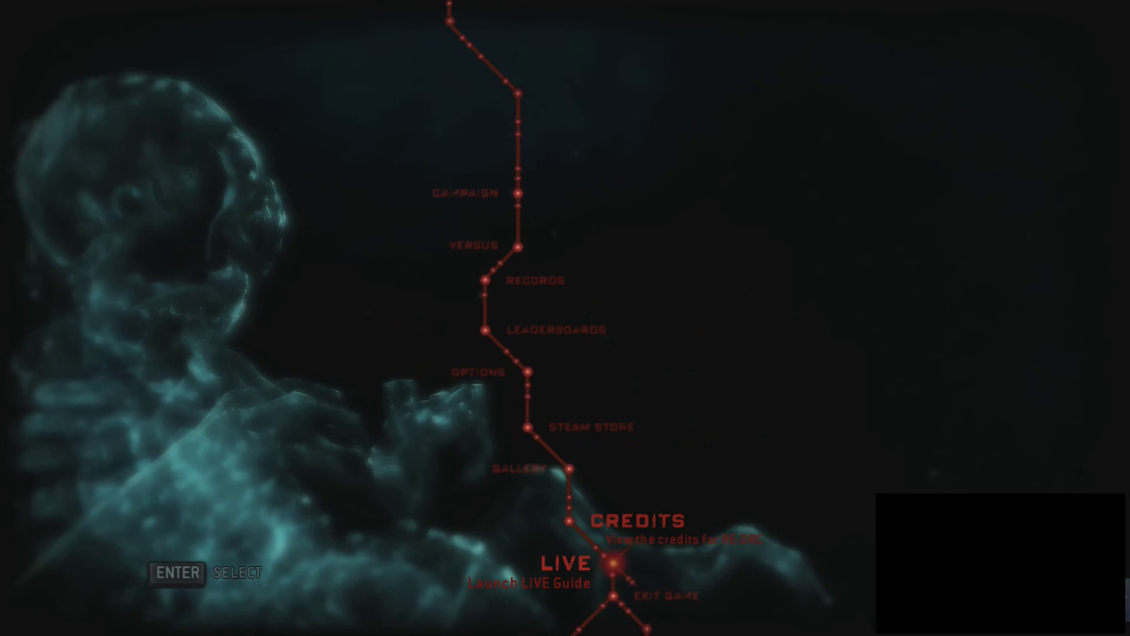